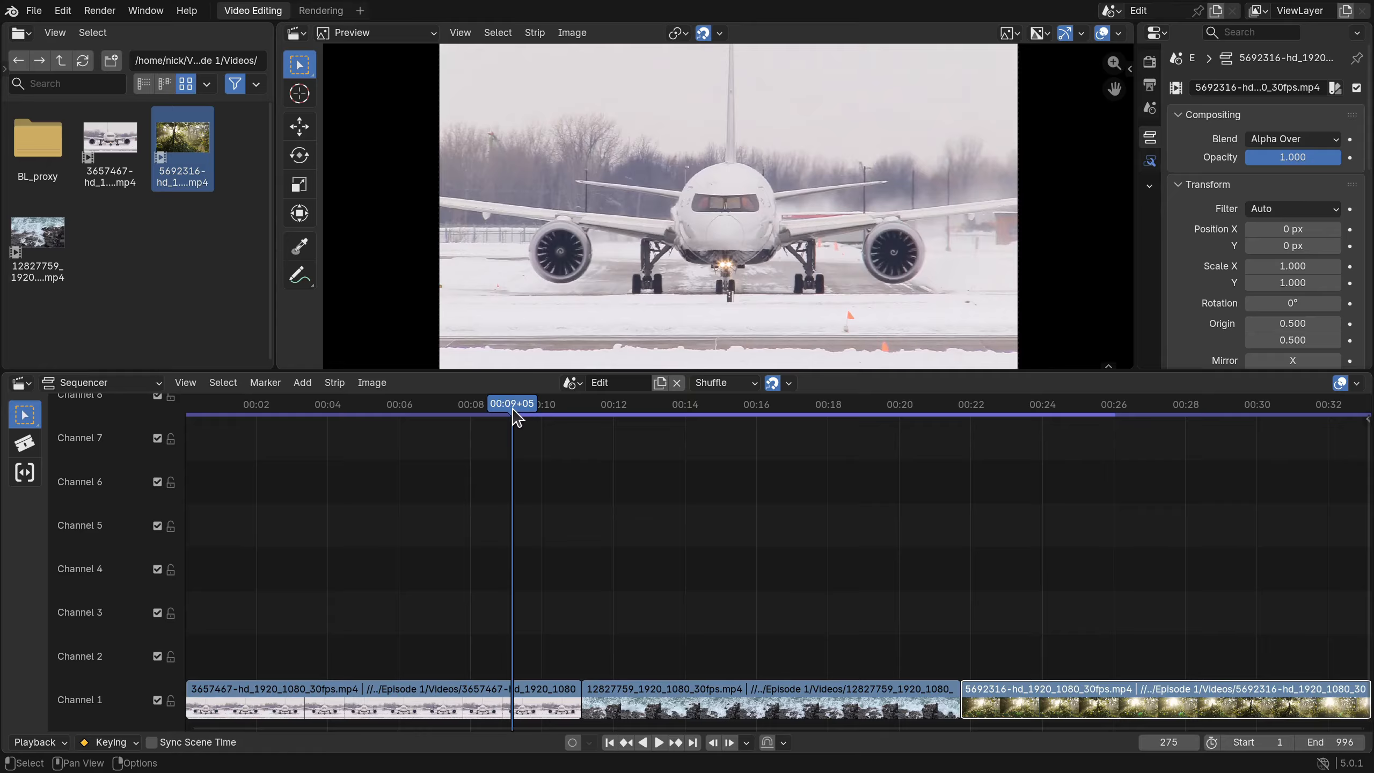
- Move the 12827759 ocean clip to channel 2 near 00:01, shorten its end, and play it from the start
key("space")
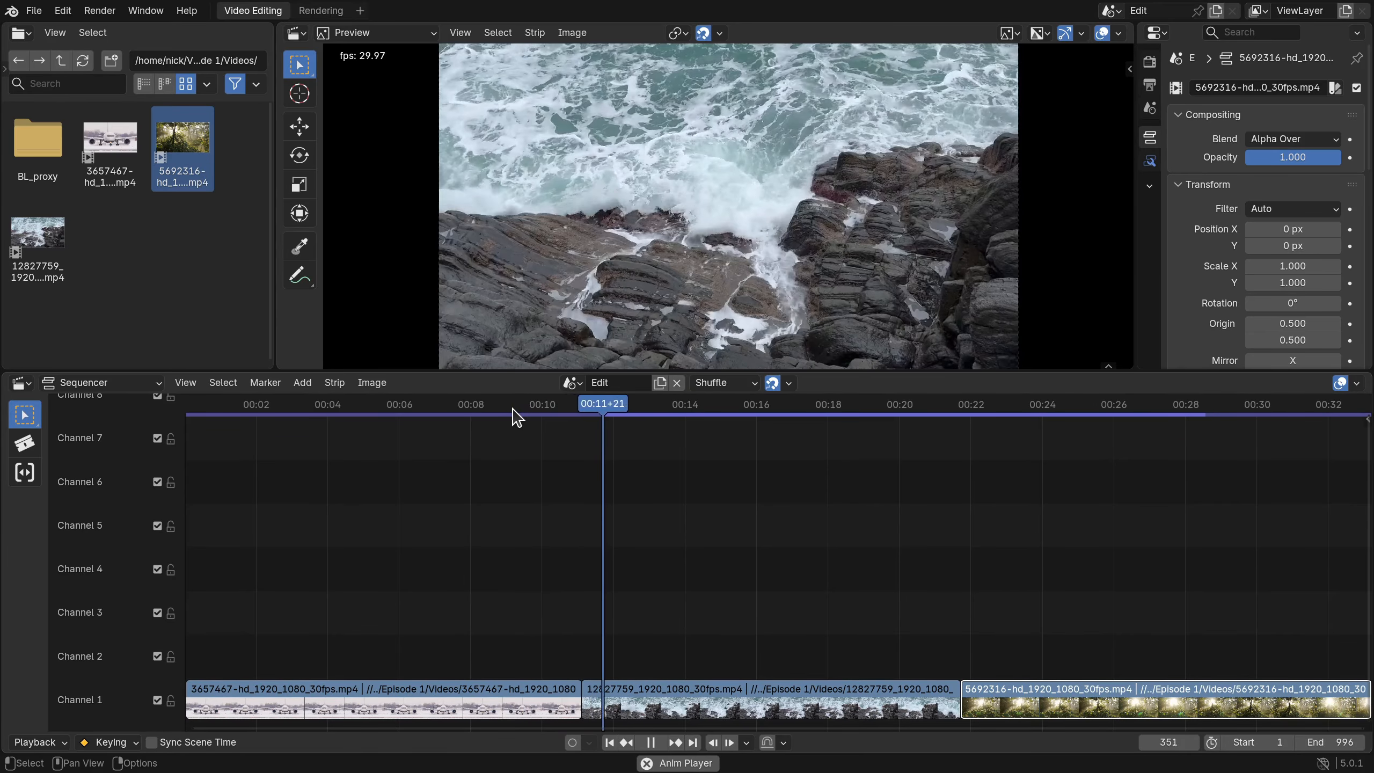
key("space")
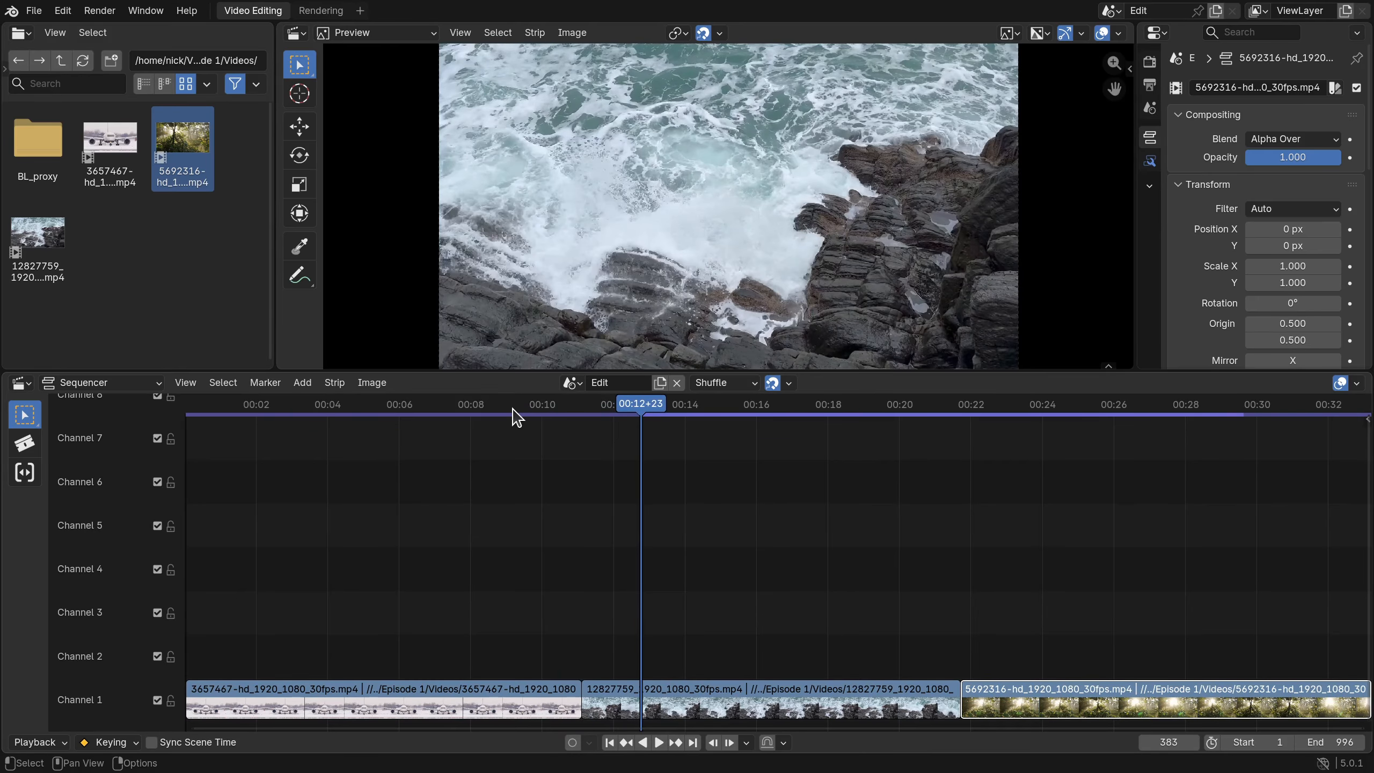
left_click_drag(836, 692, 474, 647)
left_click_drag(595, 646, 386, 646)
key("shift+Left")
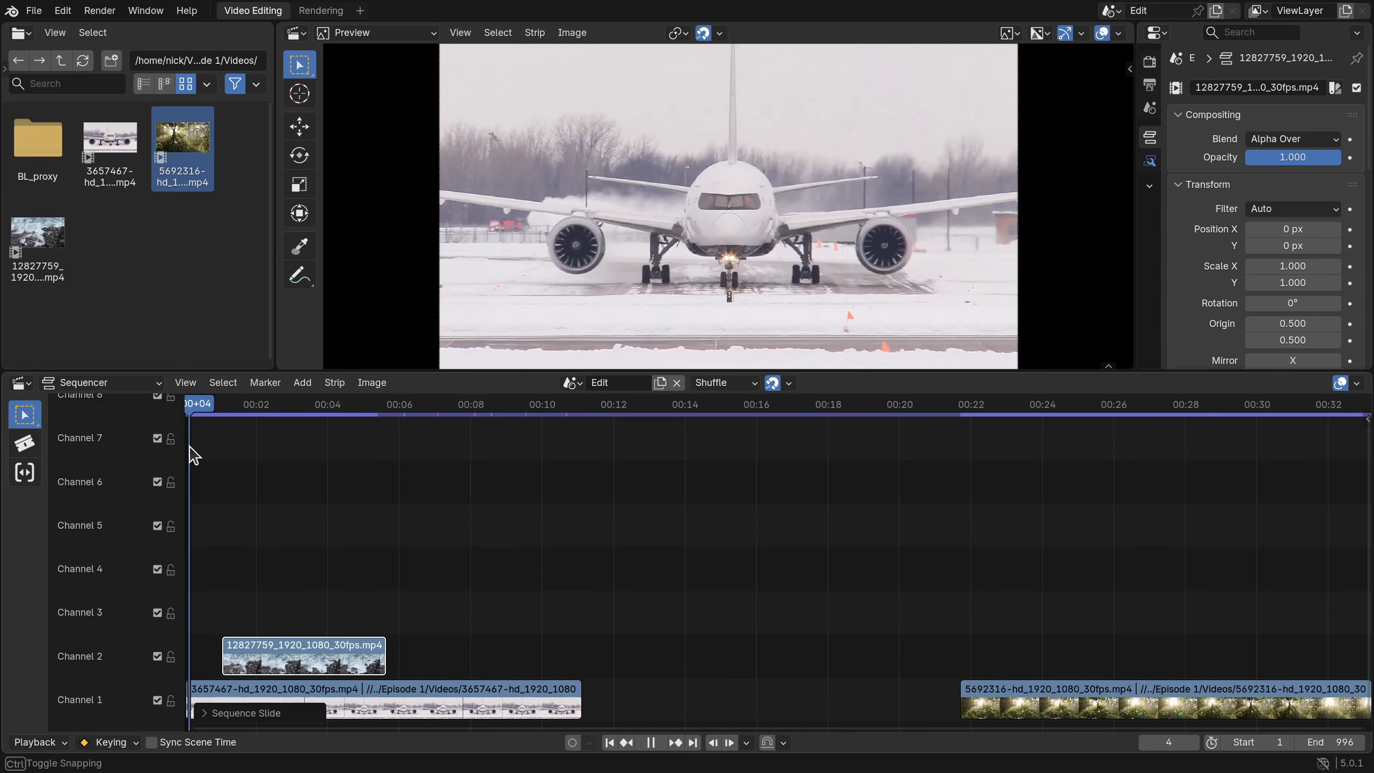
key("space")
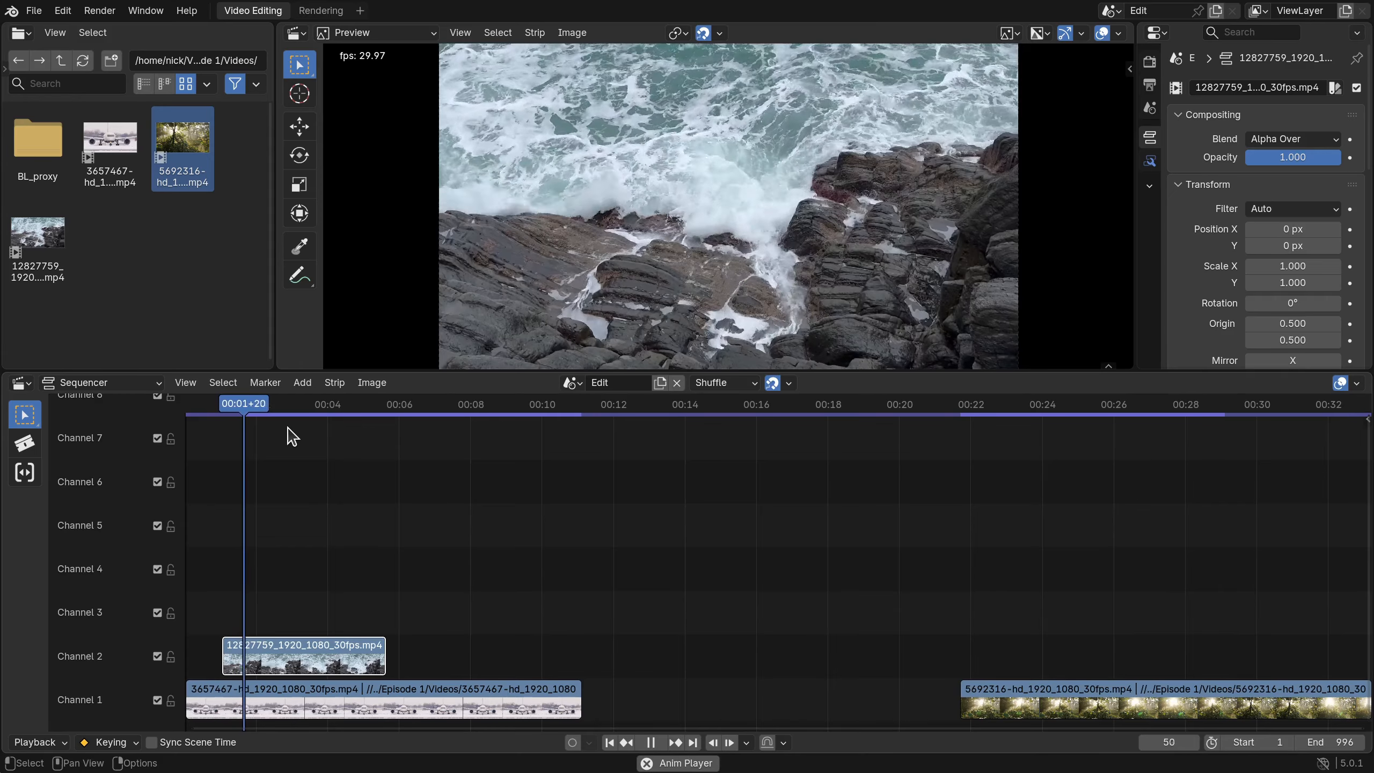
key("space")
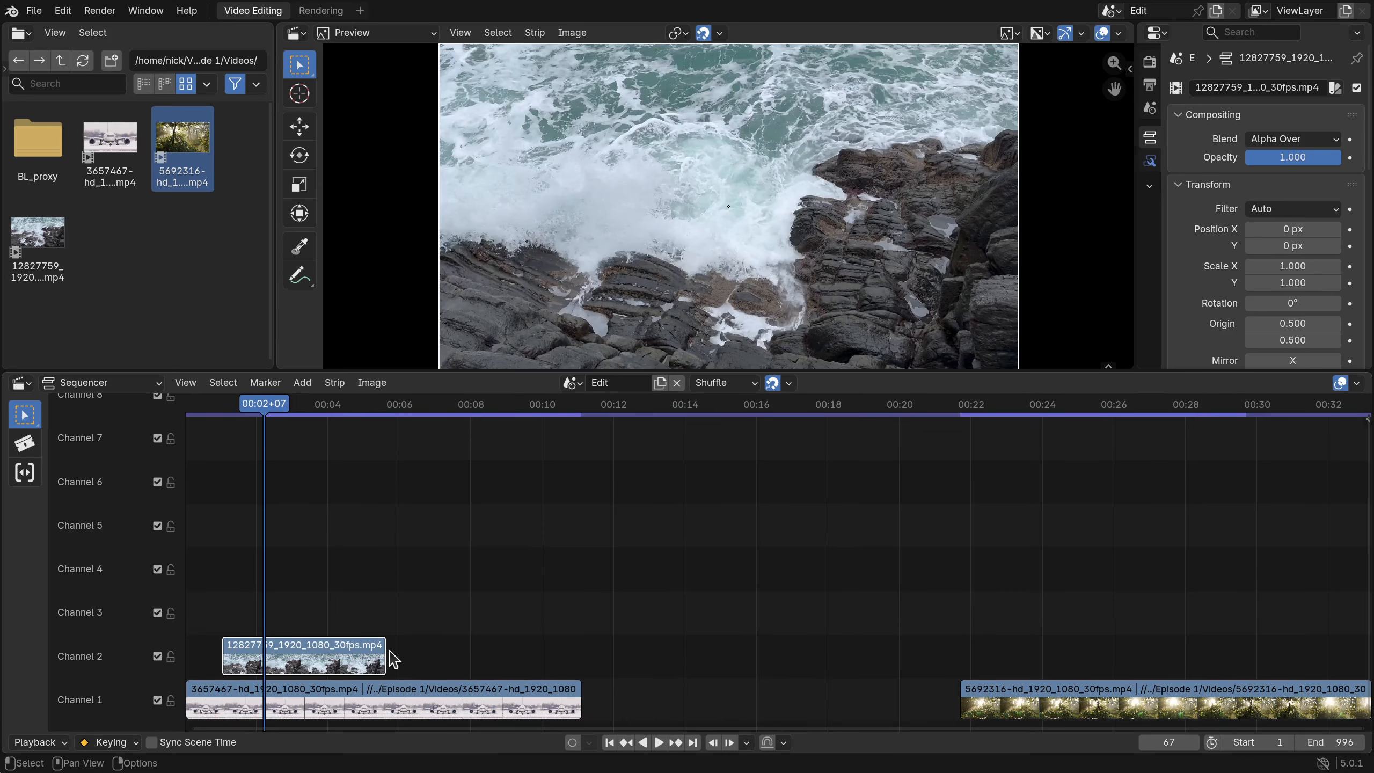
- Trim the ocean clip shorter again and play the sequence back to check it
left_click_drag(386, 656, 320, 651)
key("space")
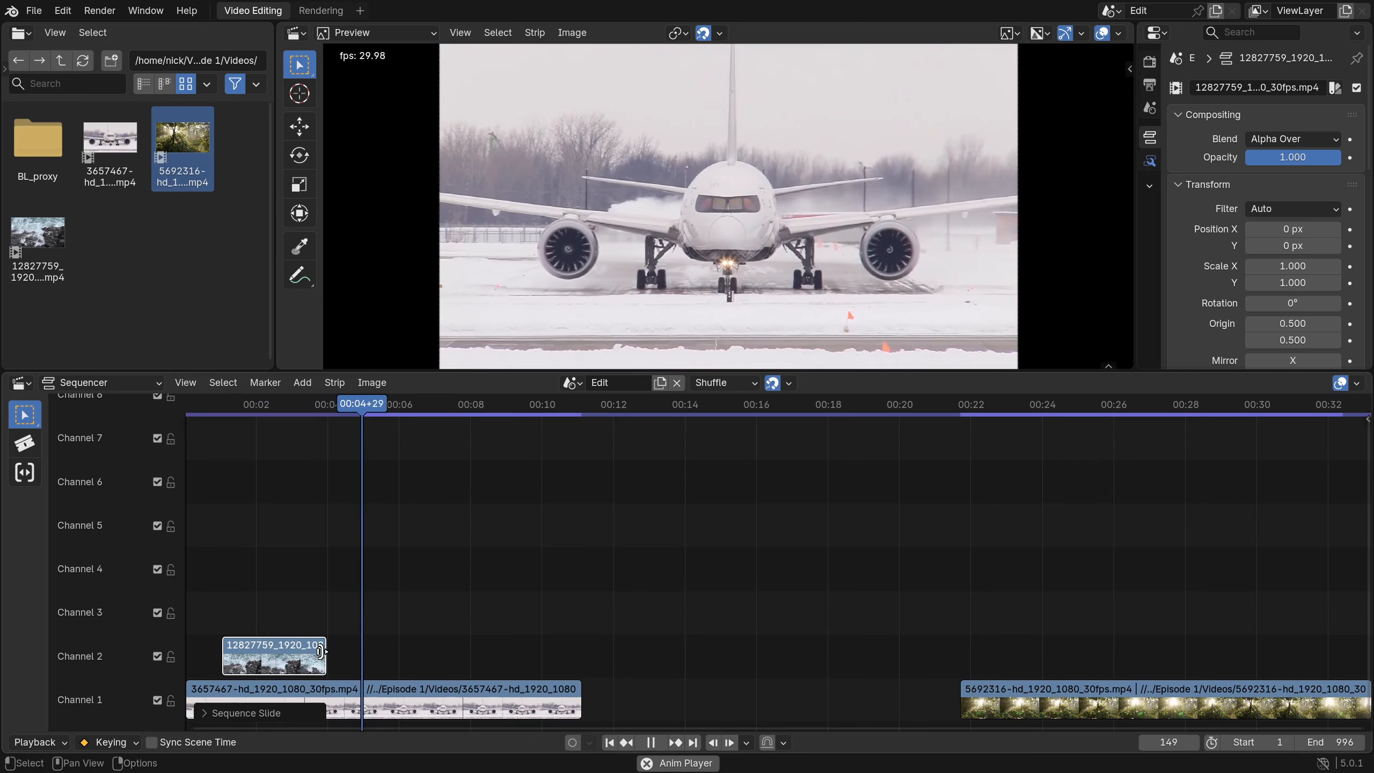
key("space")
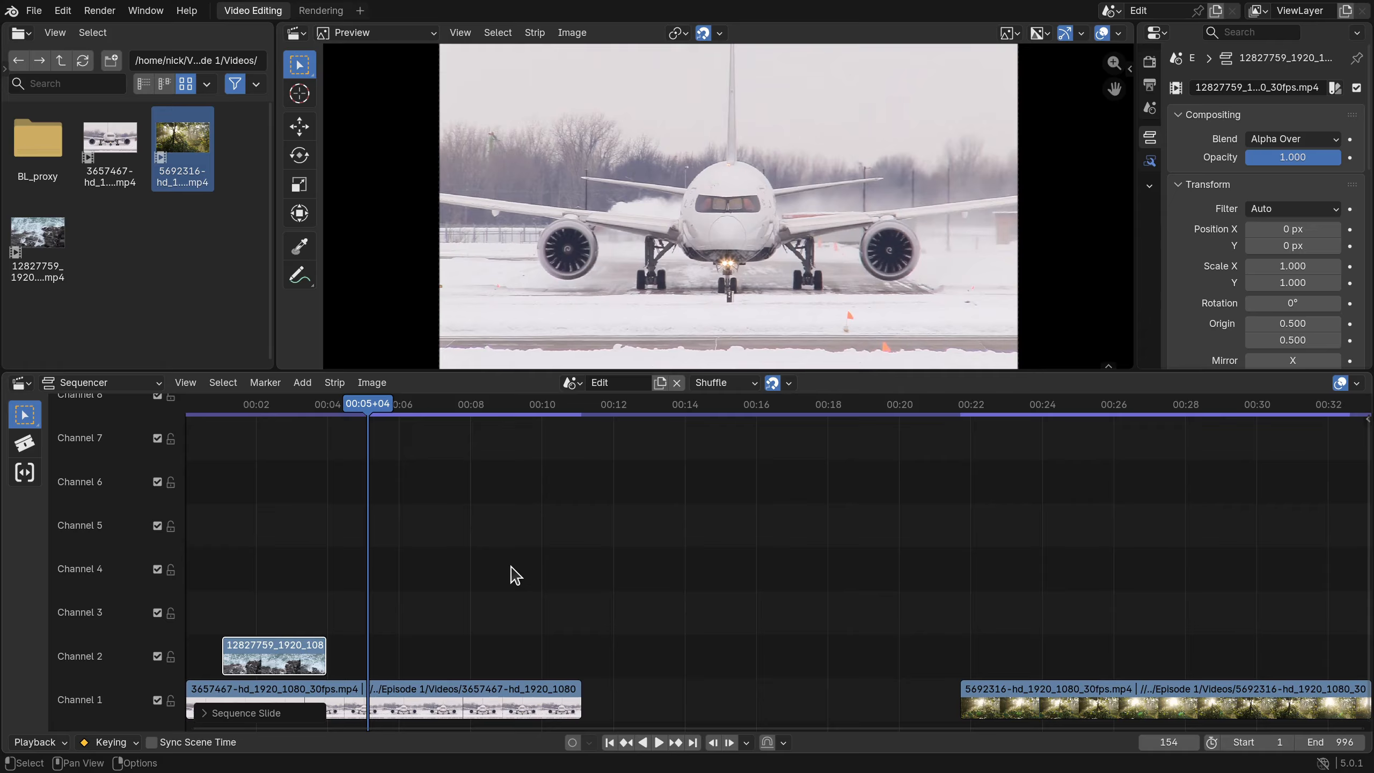
middle_click_drag(506, 604, 564, 556)
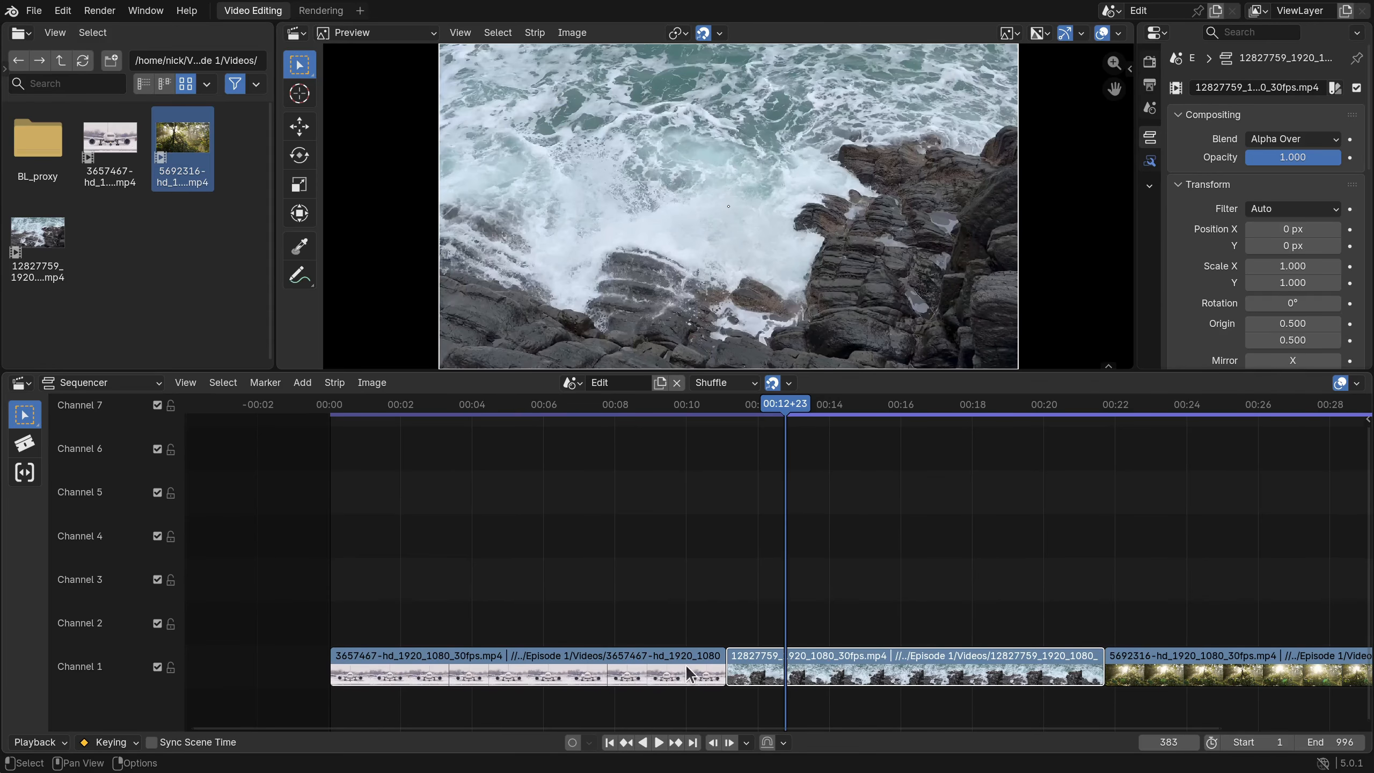
- Give the airplane clip 3657467 a Fade Out
left_click(687, 657)
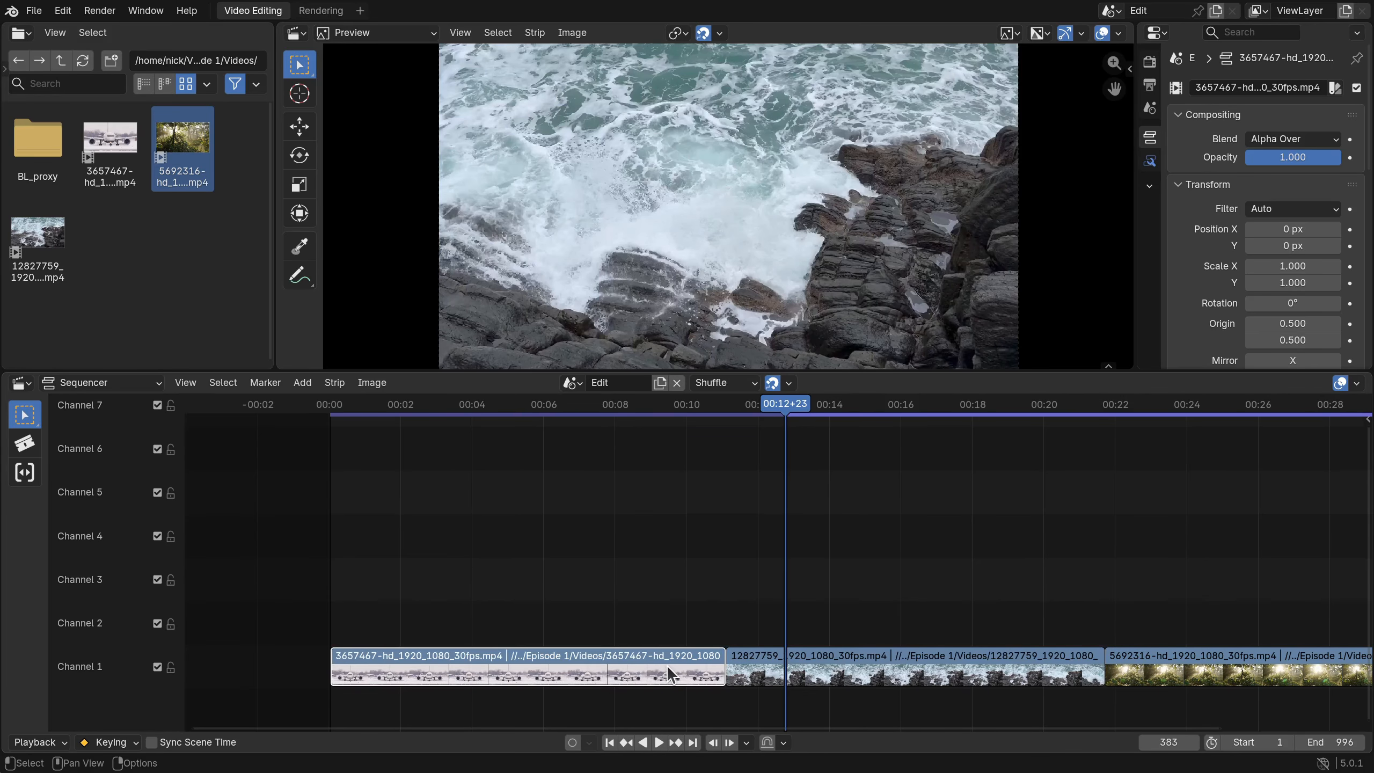
right_click(632, 655)
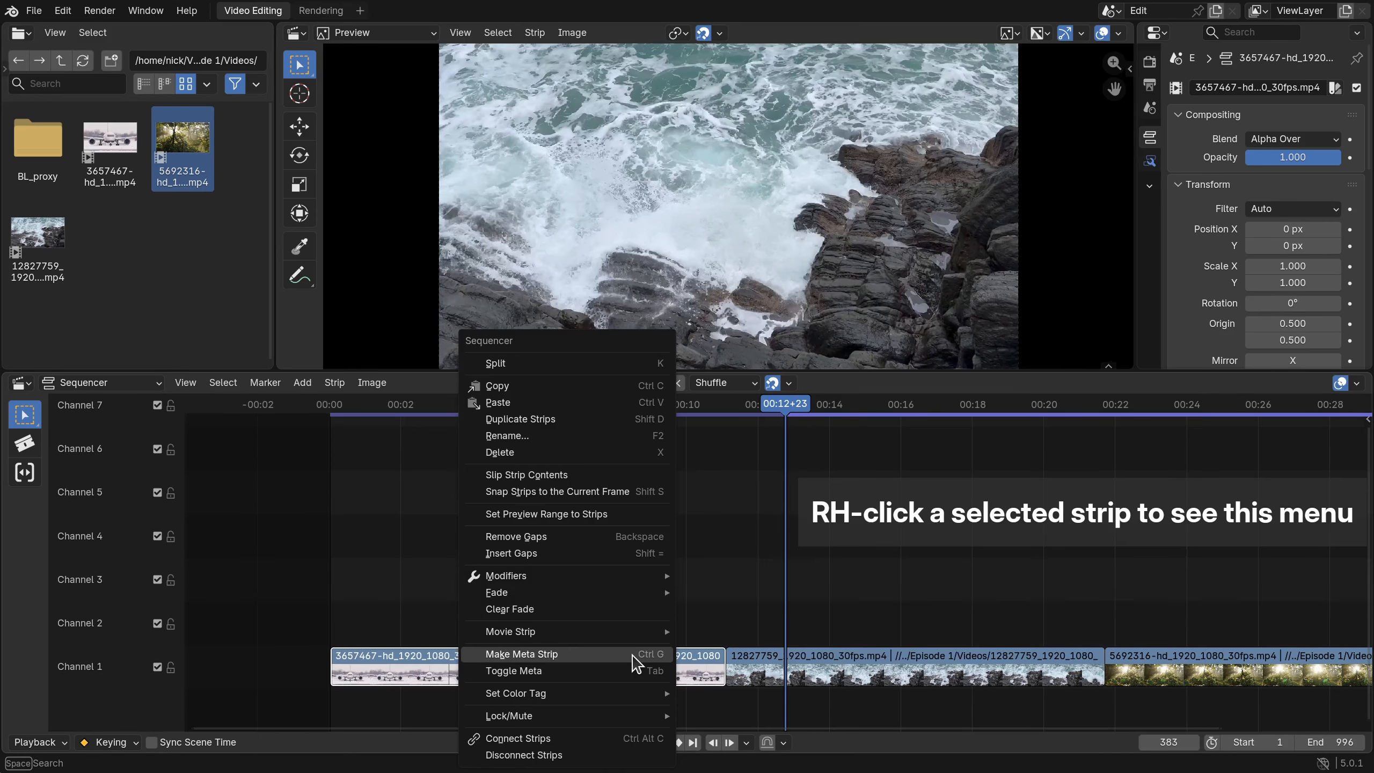
mouse_move(629, 594)
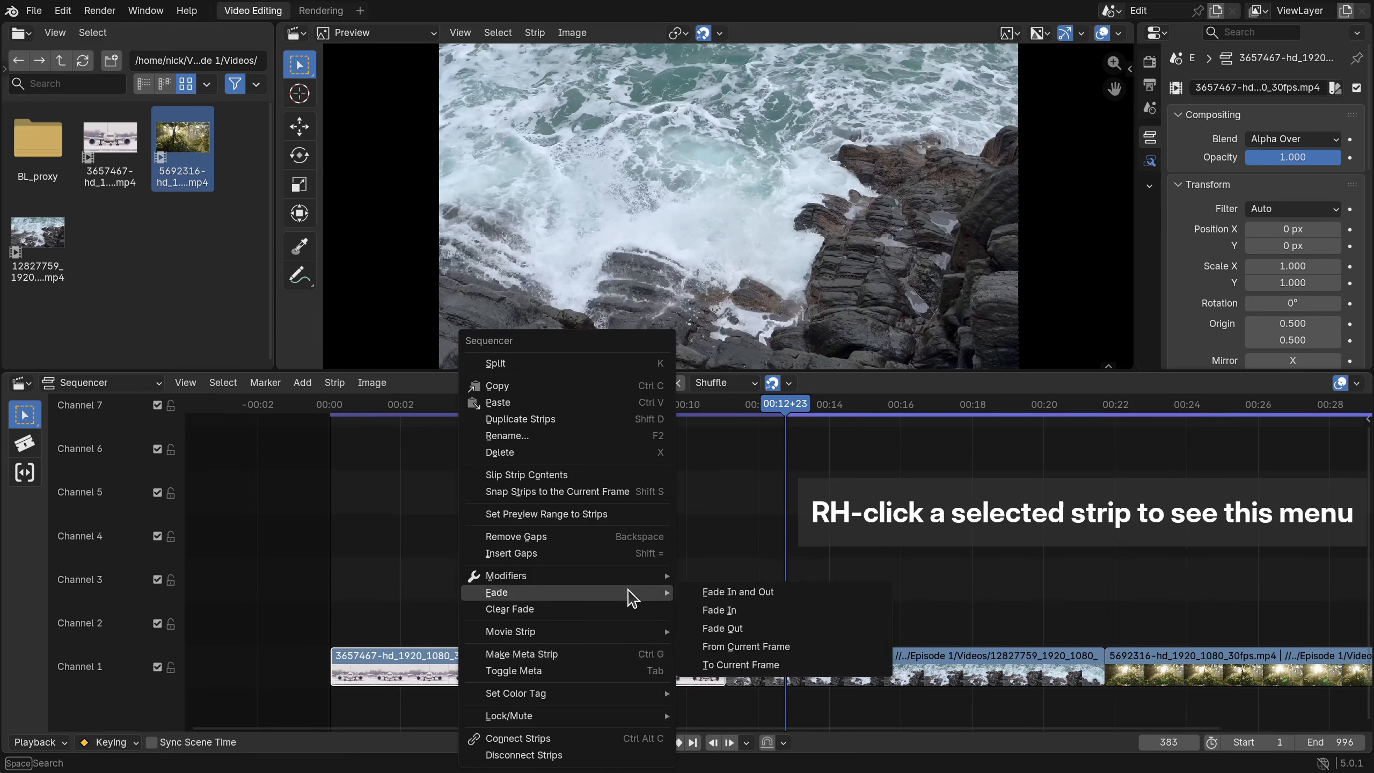
left_click(747, 629)
- Give the ocean clip 12827759 a Fade In
left_click(751, 658)
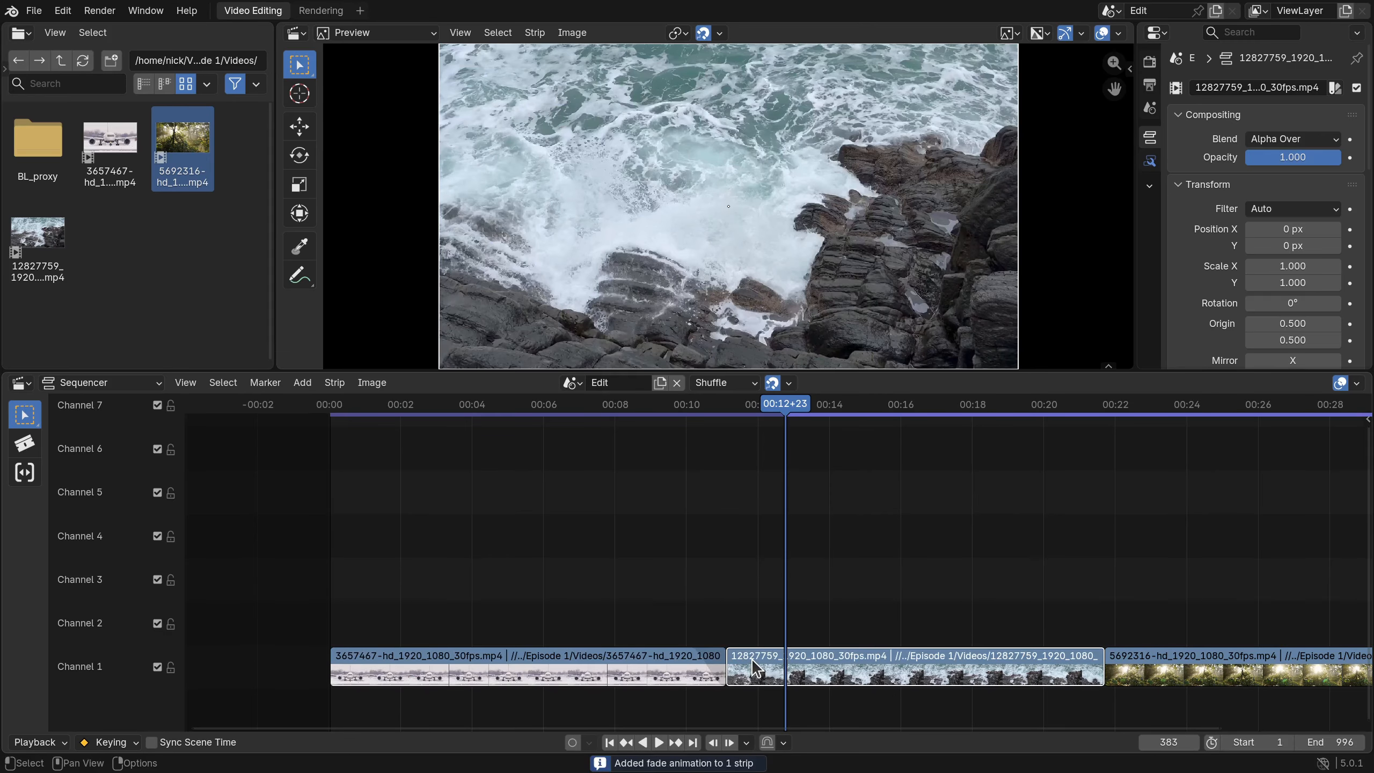
right_click(751, 659)
mouse_move(717, 594)
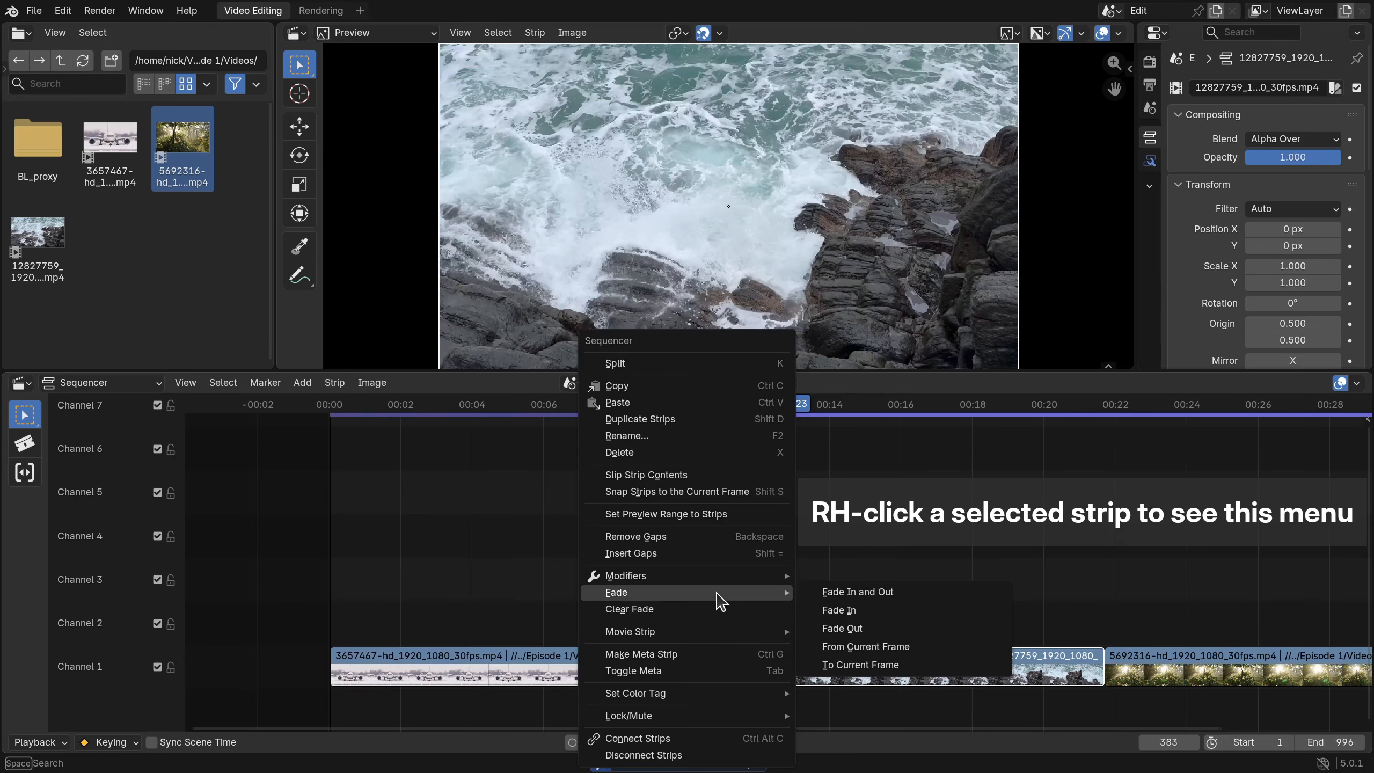
left_click(852, 613)
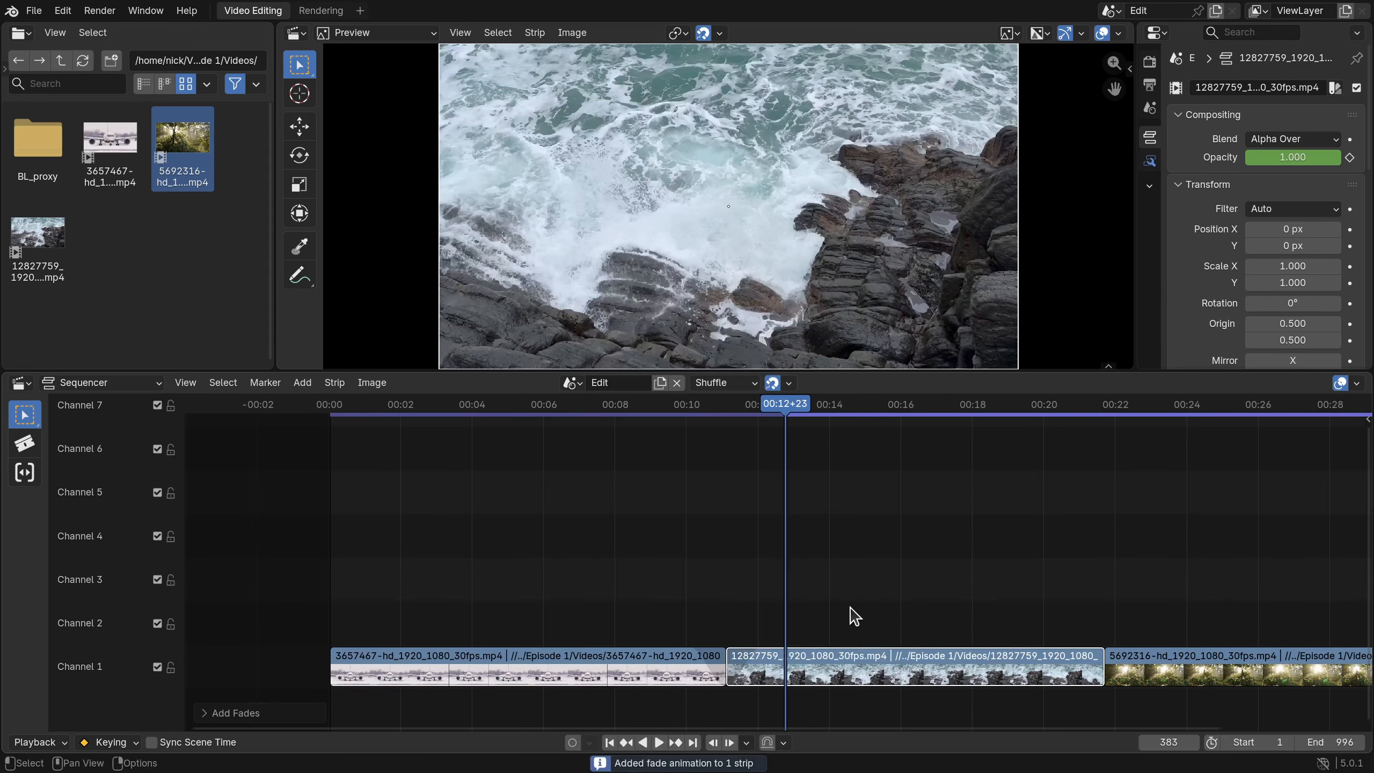
- Play from about 00:09 and scrub to 00:11+08 to check the fade between the clips
left_click(644, 406)
key("space")
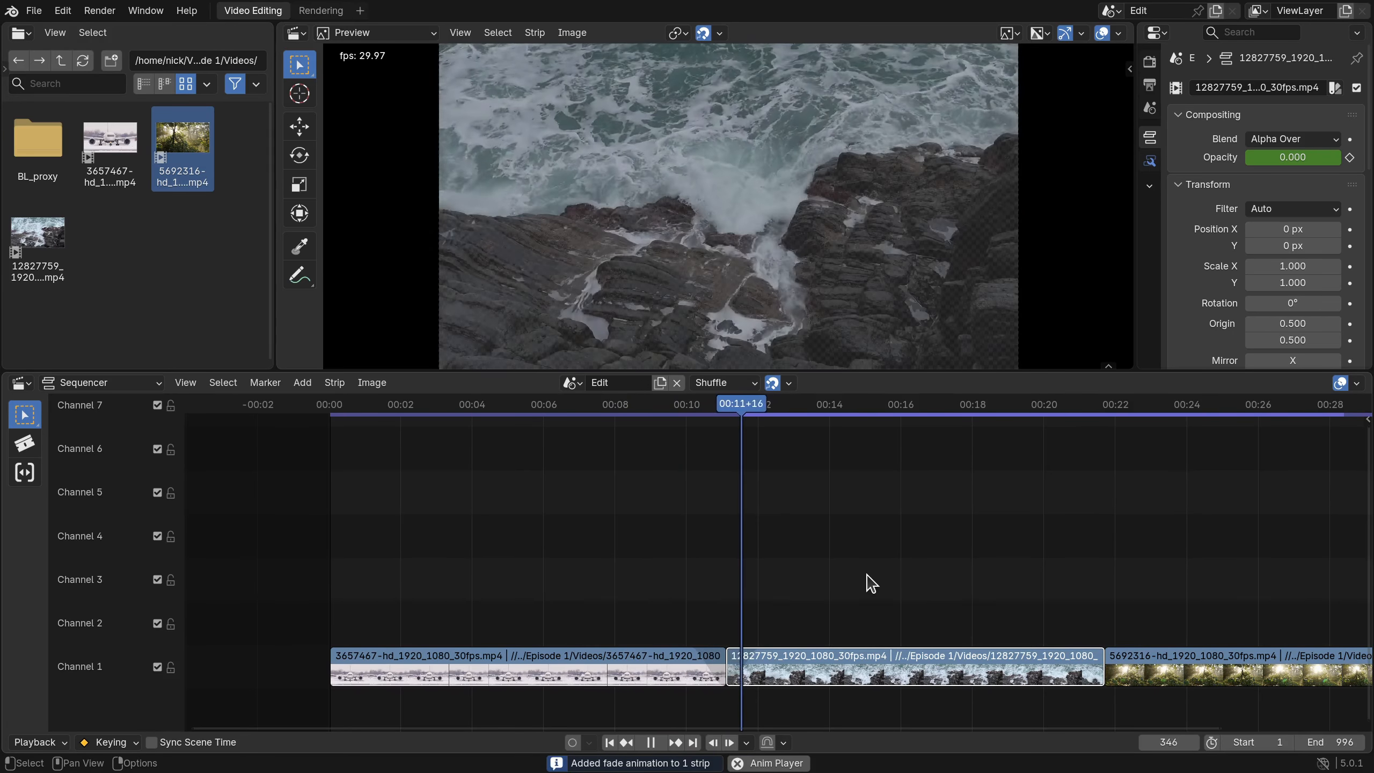
key("space")
left_click_drag(753, 415, 726, 415)
left_click(643, 655, "shift")
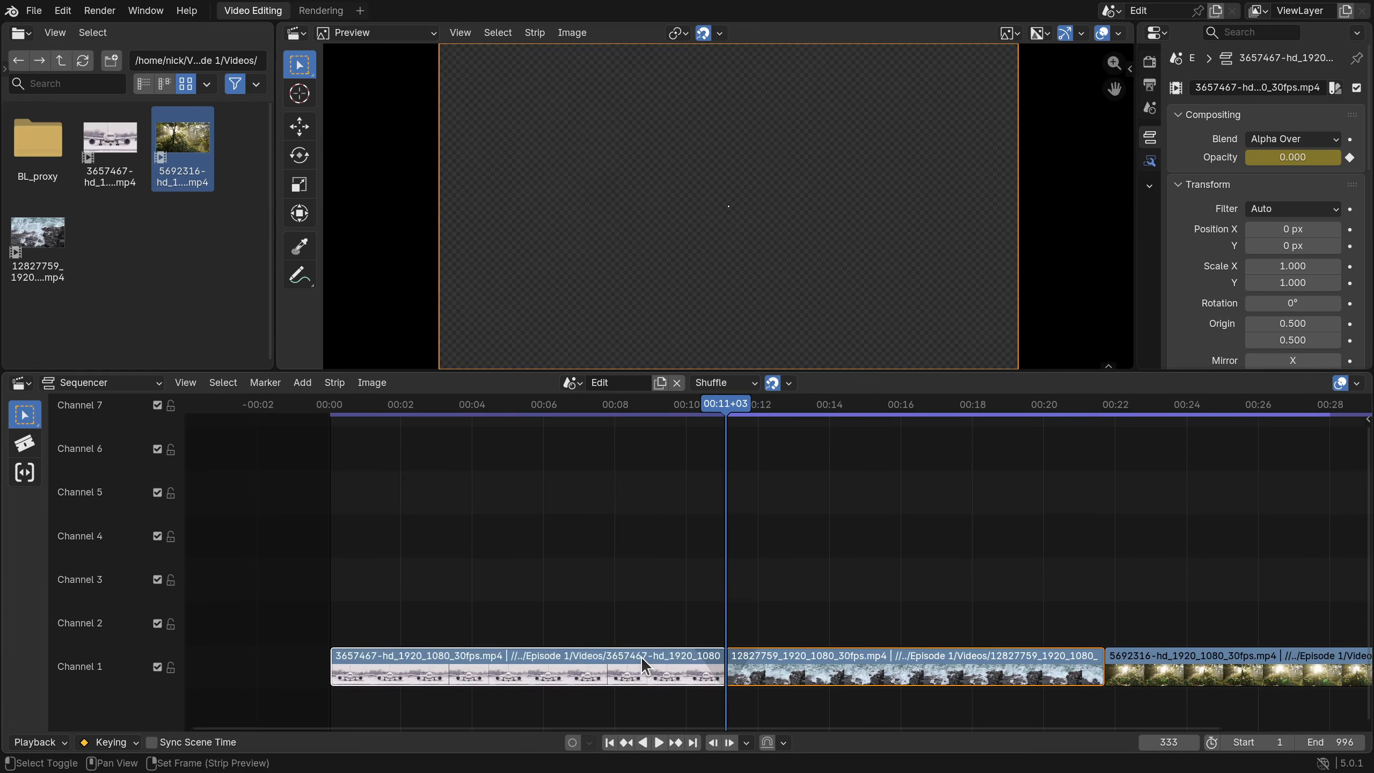
- Lift both clips to channel 2, save, and place a colour strip on channel 1 near 00:11
left_click_drag(641, 657, 652, 636)
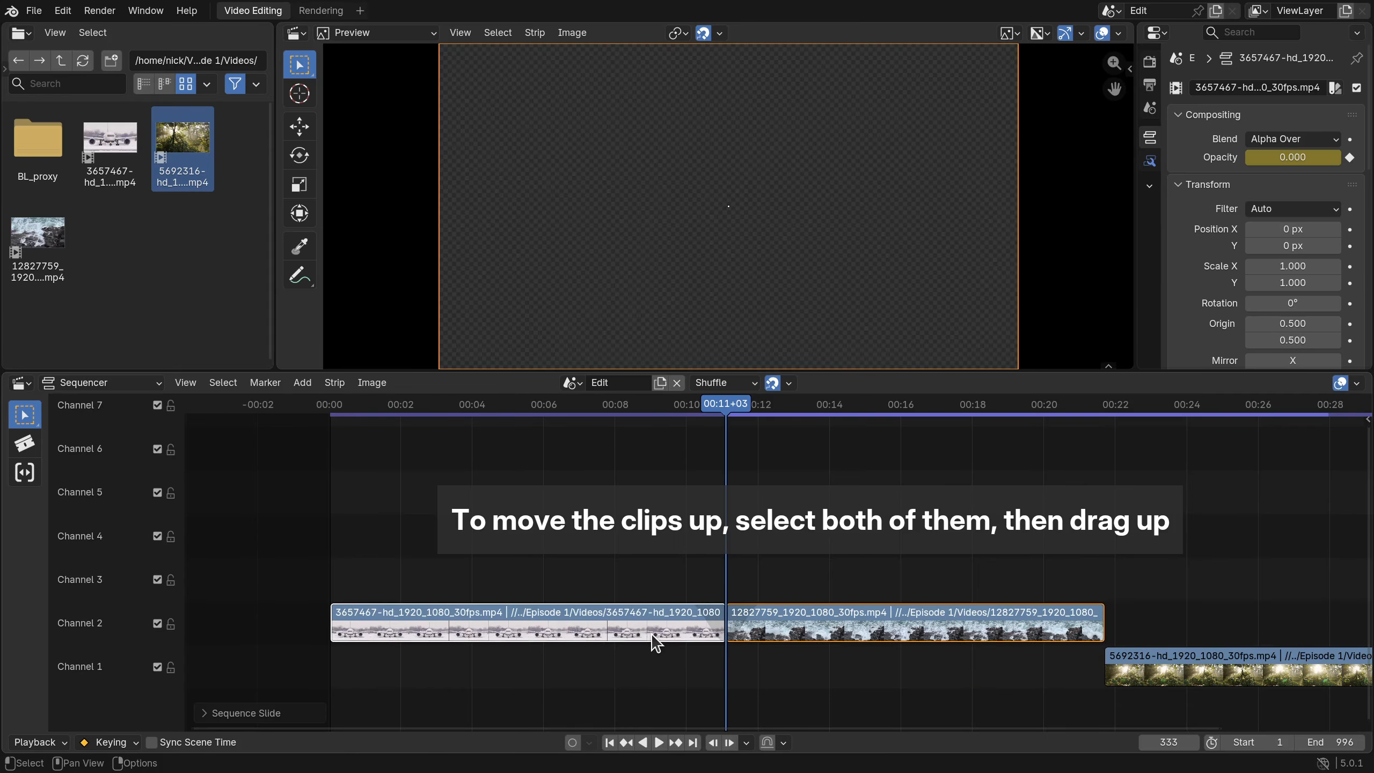
key("ctrl+s")
key("shift+a")
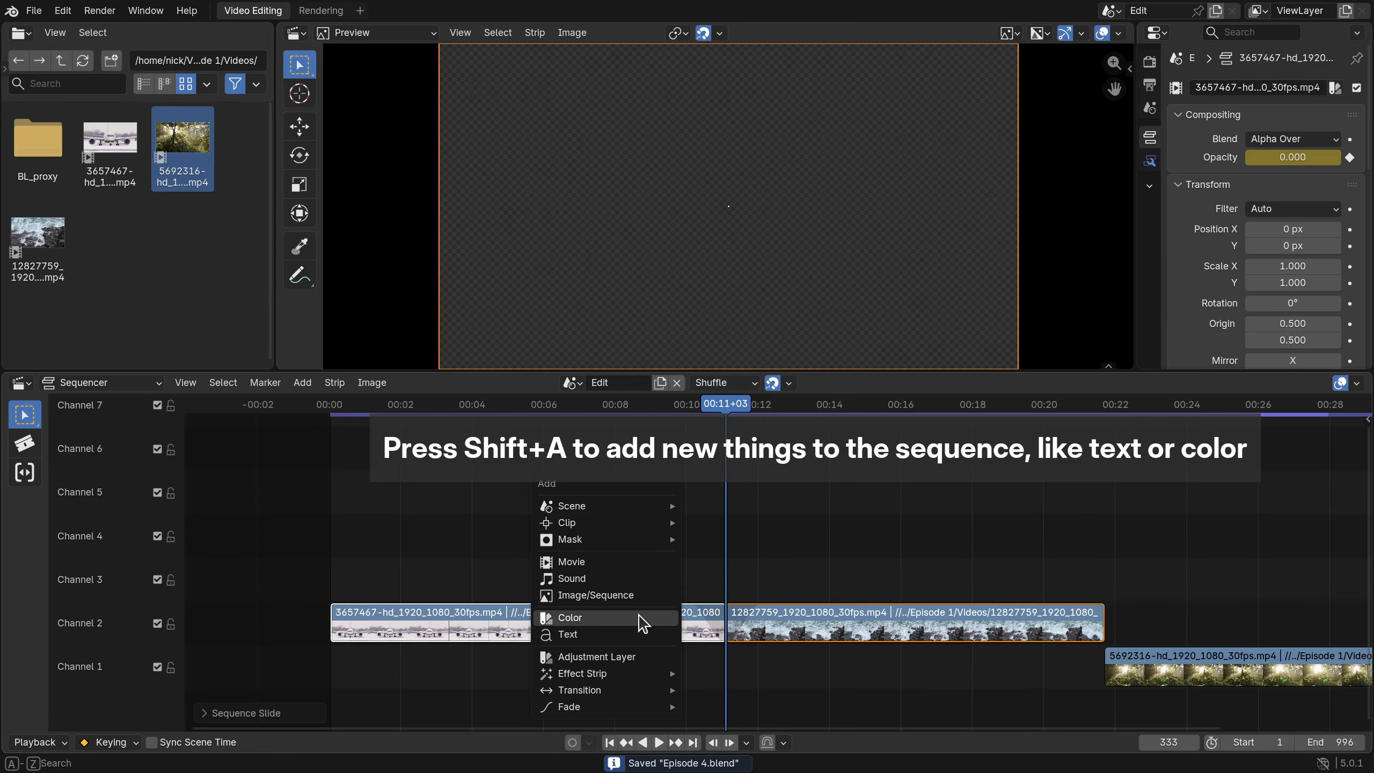
left_click(643, 618)
left_click_drag(644, 620, 751, 666)
left_click(701, 701)
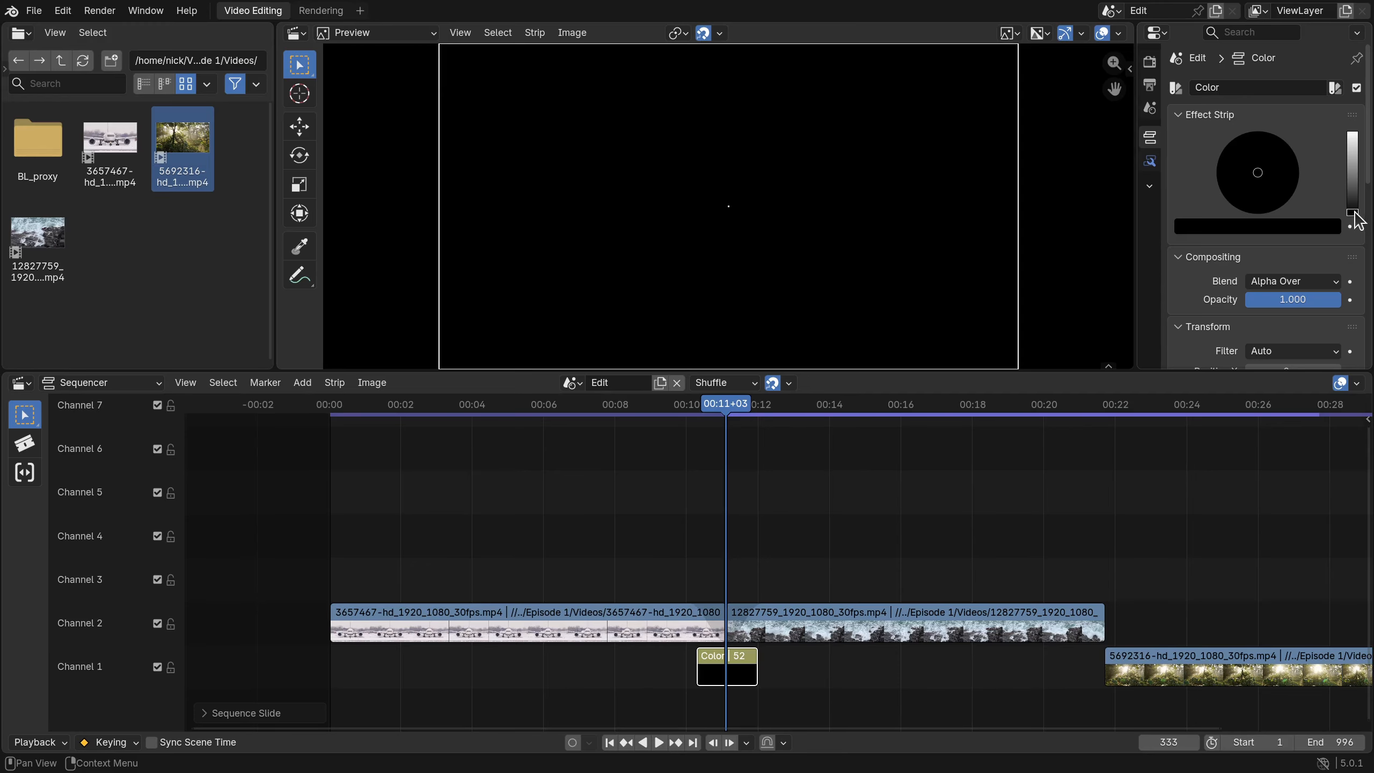
- Make the colour strip white, preview it from about 00:09+12, then delete it
left_click_drag(1353, 213, 1353, 132)
left_click(662, 407)
key("space")
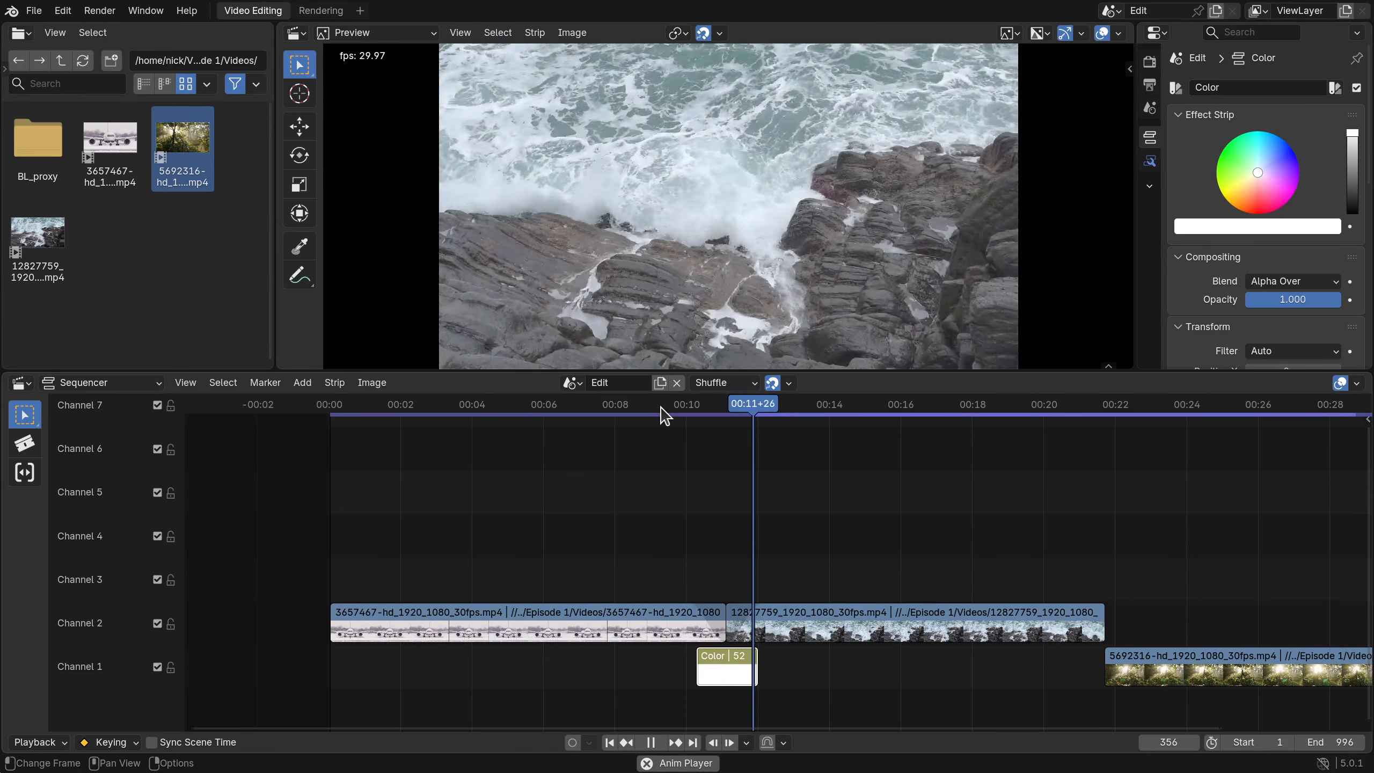
key("space")
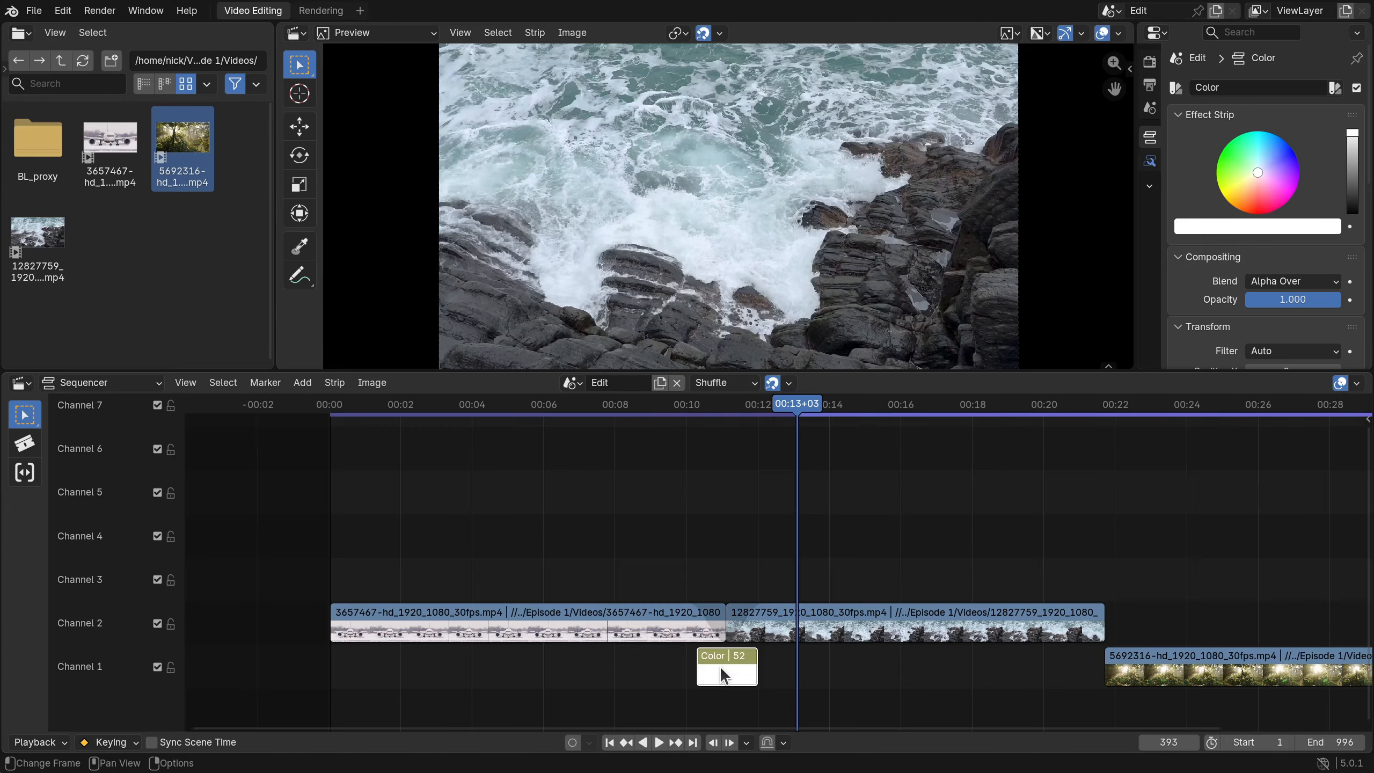
key("Delete")
key("Page_Down")
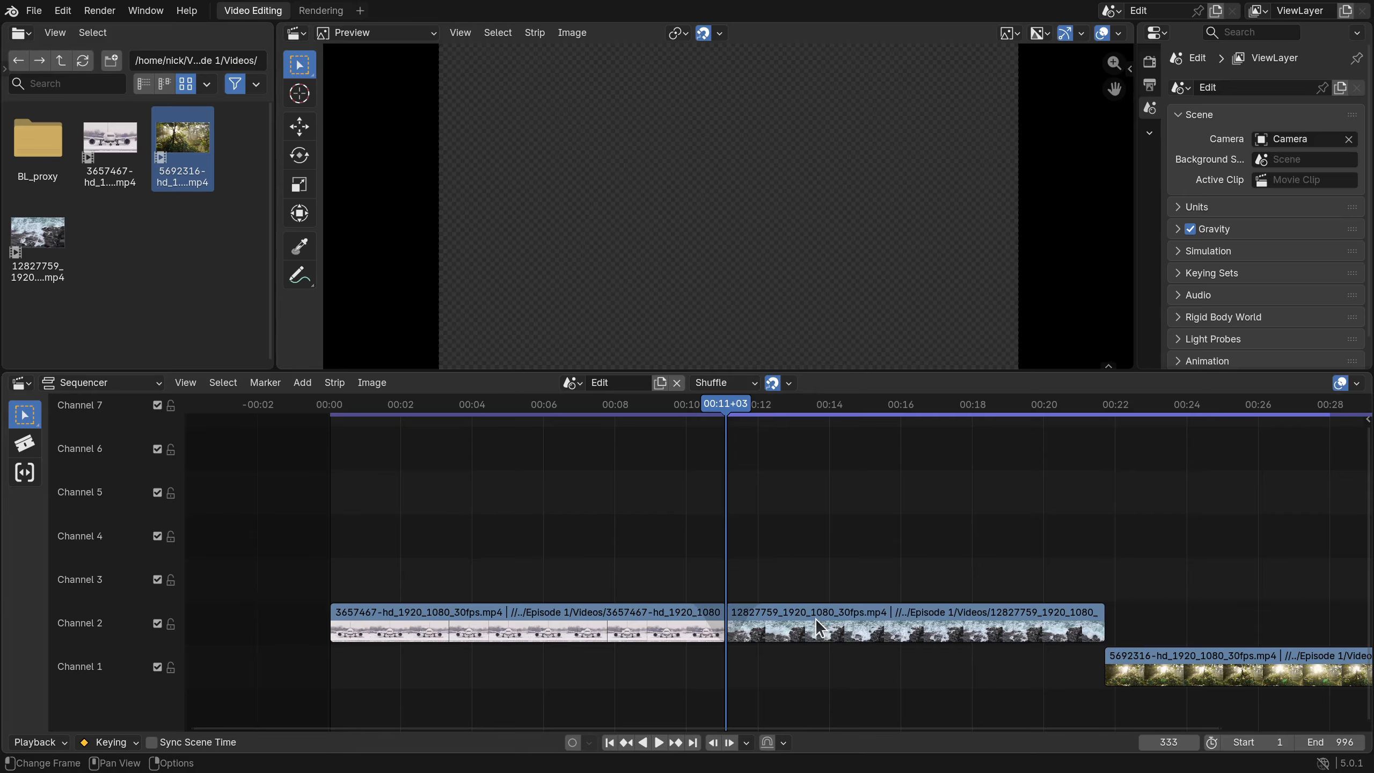
- Move the ocean clip up to channel 3 overlapping the airplane clip, then play from frame 271
left_click_drag(816, 619, 786, 572)
left_click(651, 403)
key("space")
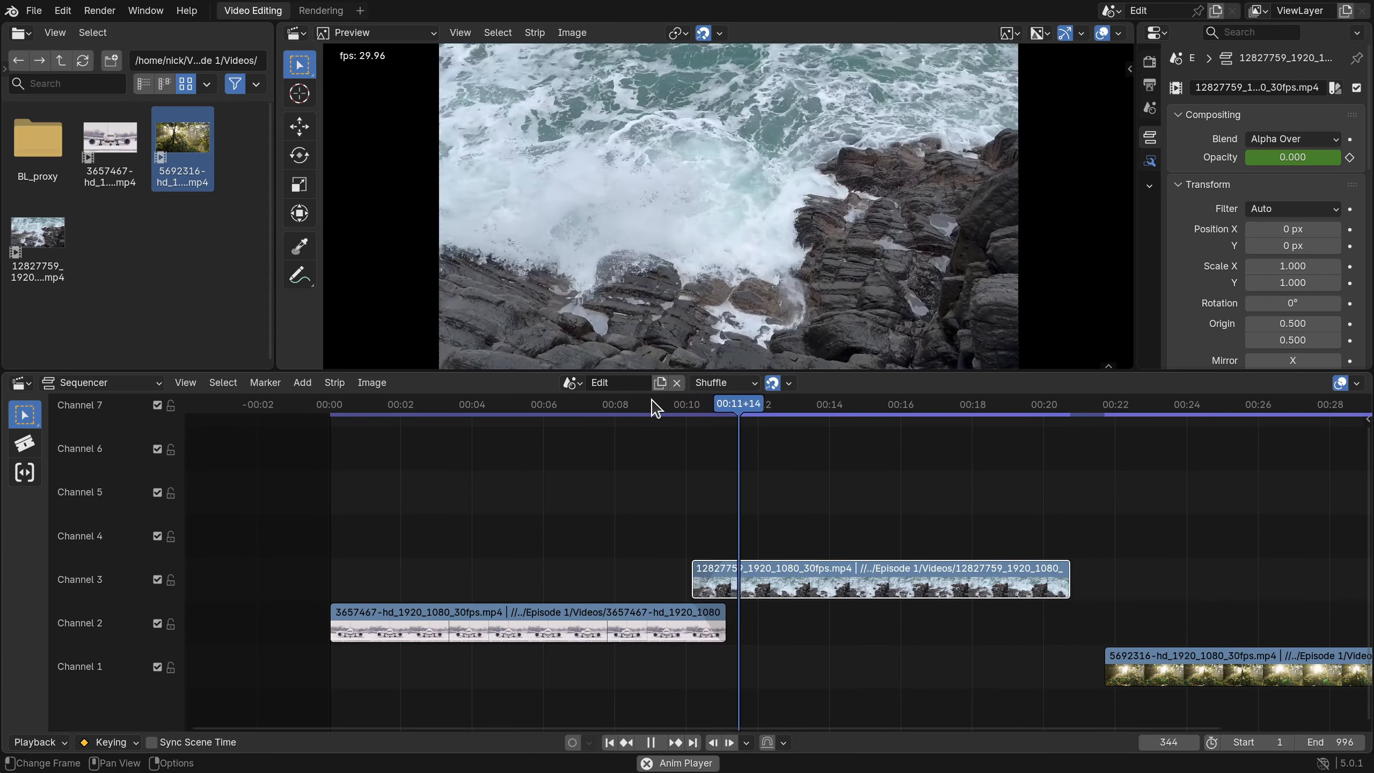
key("space")
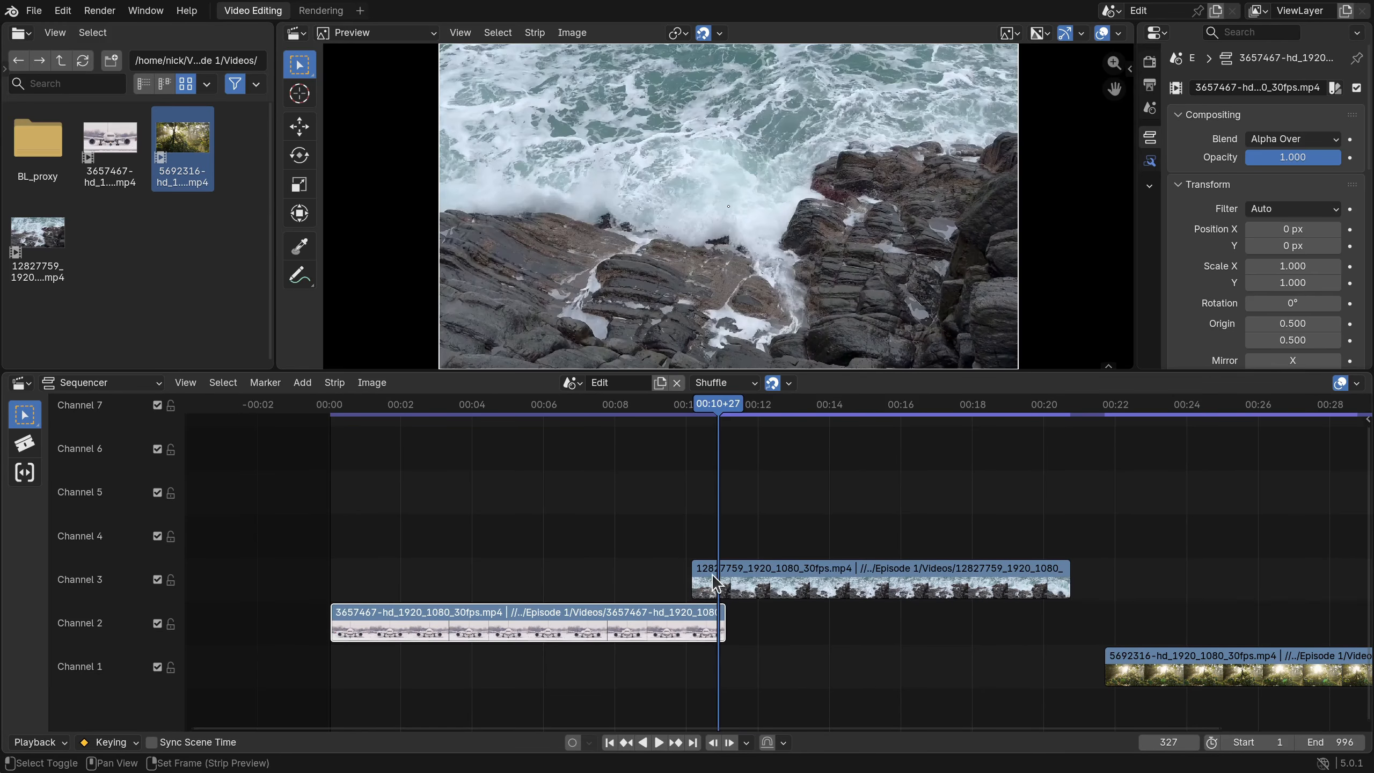
- Add a Crossfade transition between the two overlapping clips and preview it
left_click(713, 575, "shift")
key("shift+a")
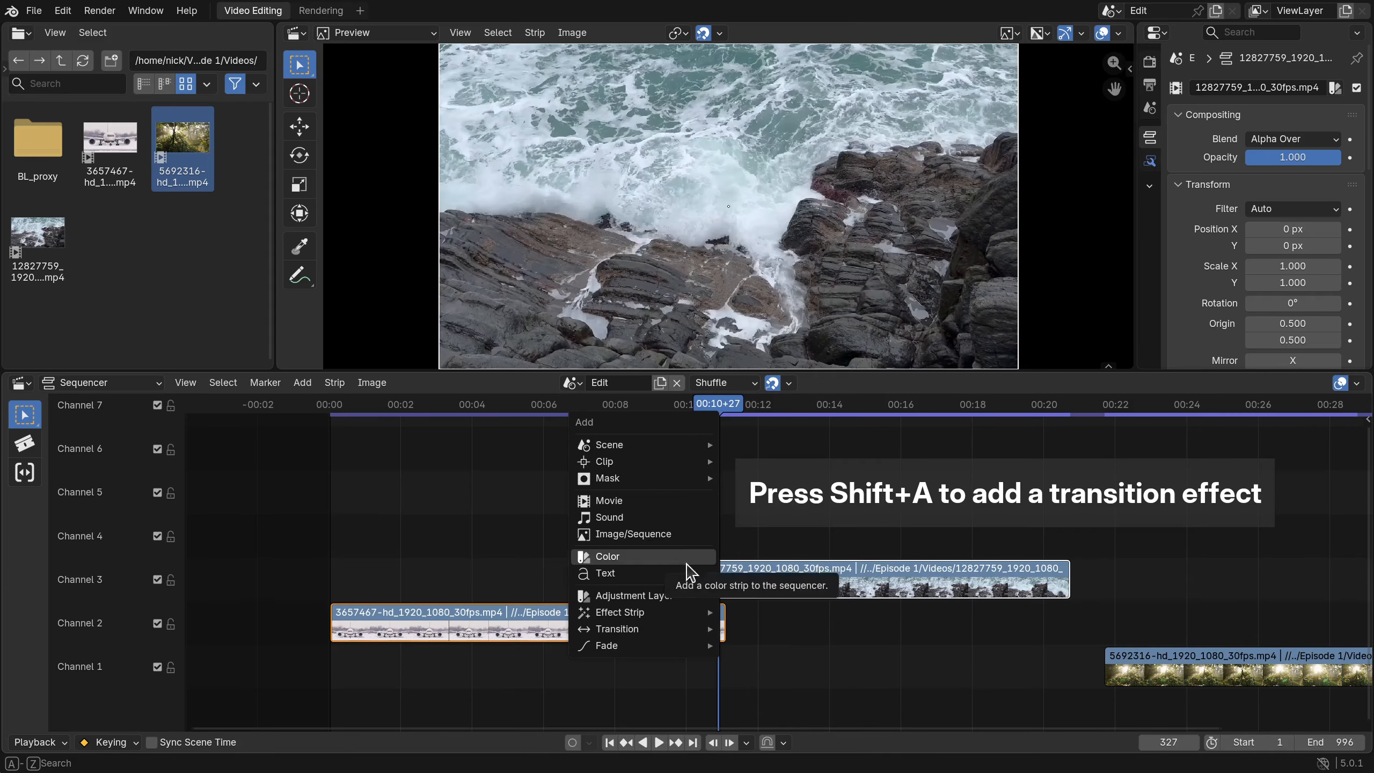
mouse_move(678, 635)
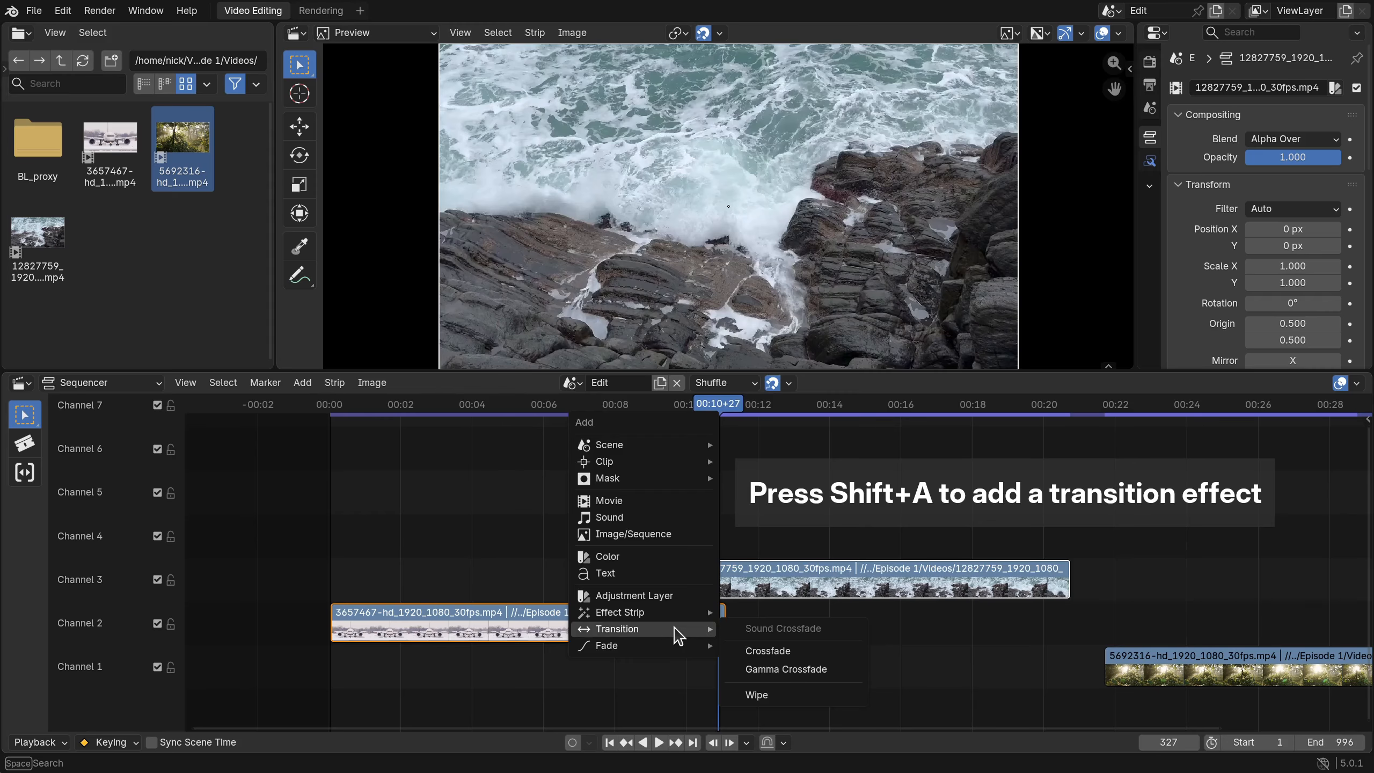
left_click(767, 650)
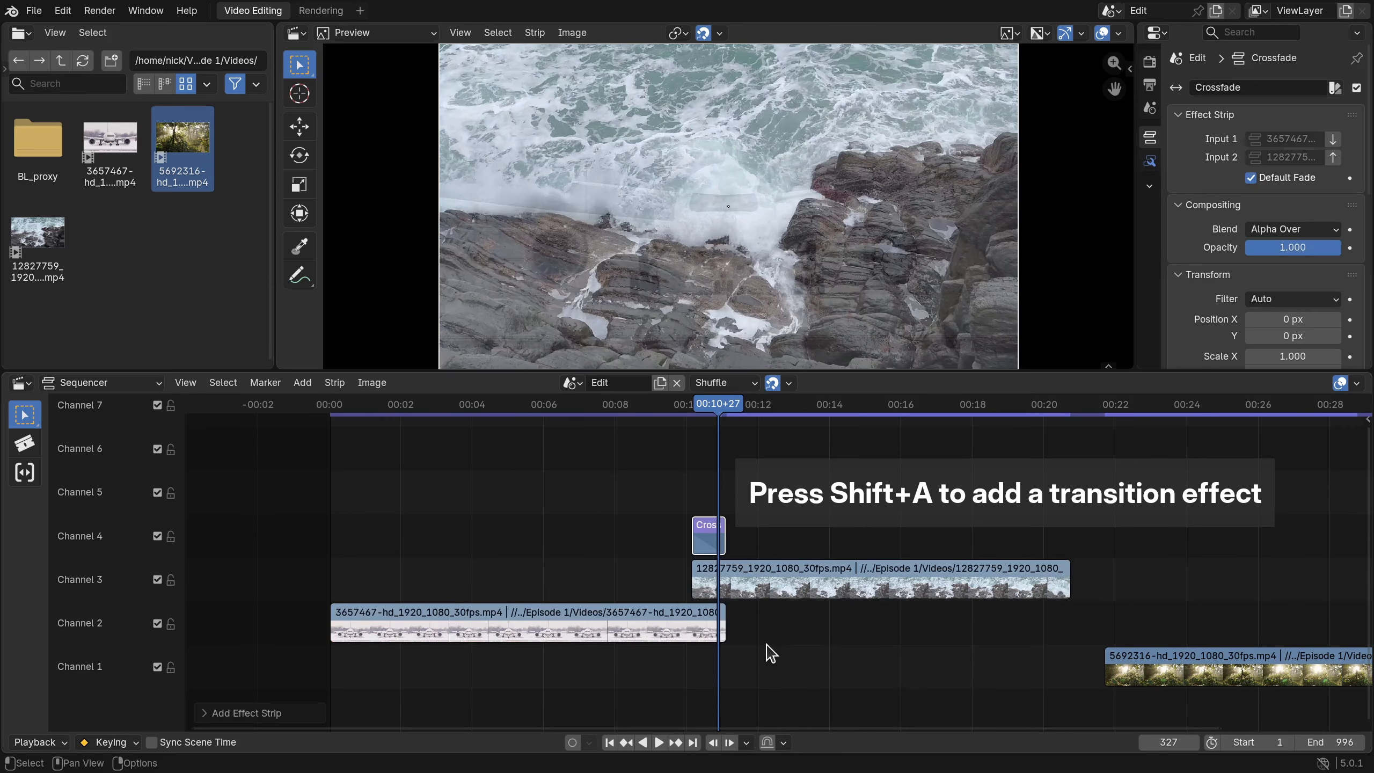
left_click(657, 412)
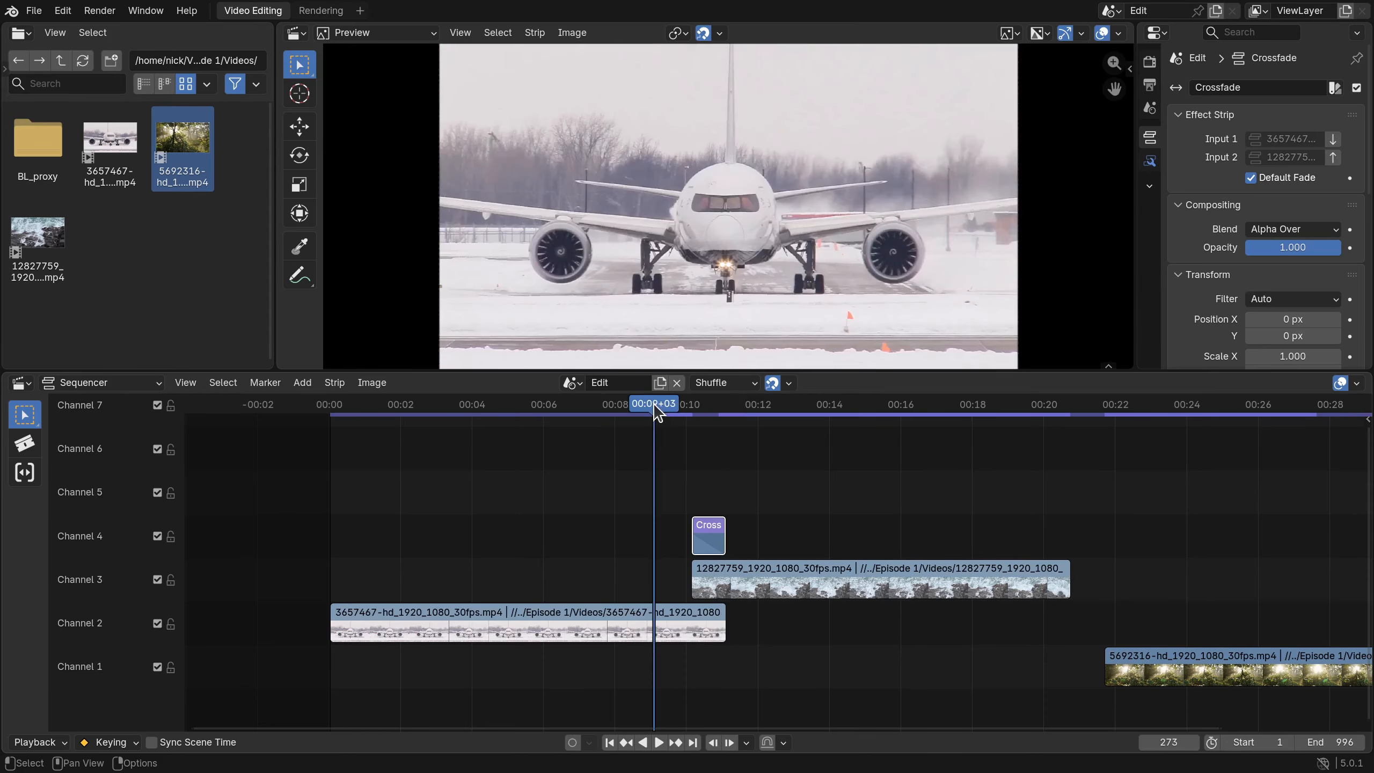
key("space")
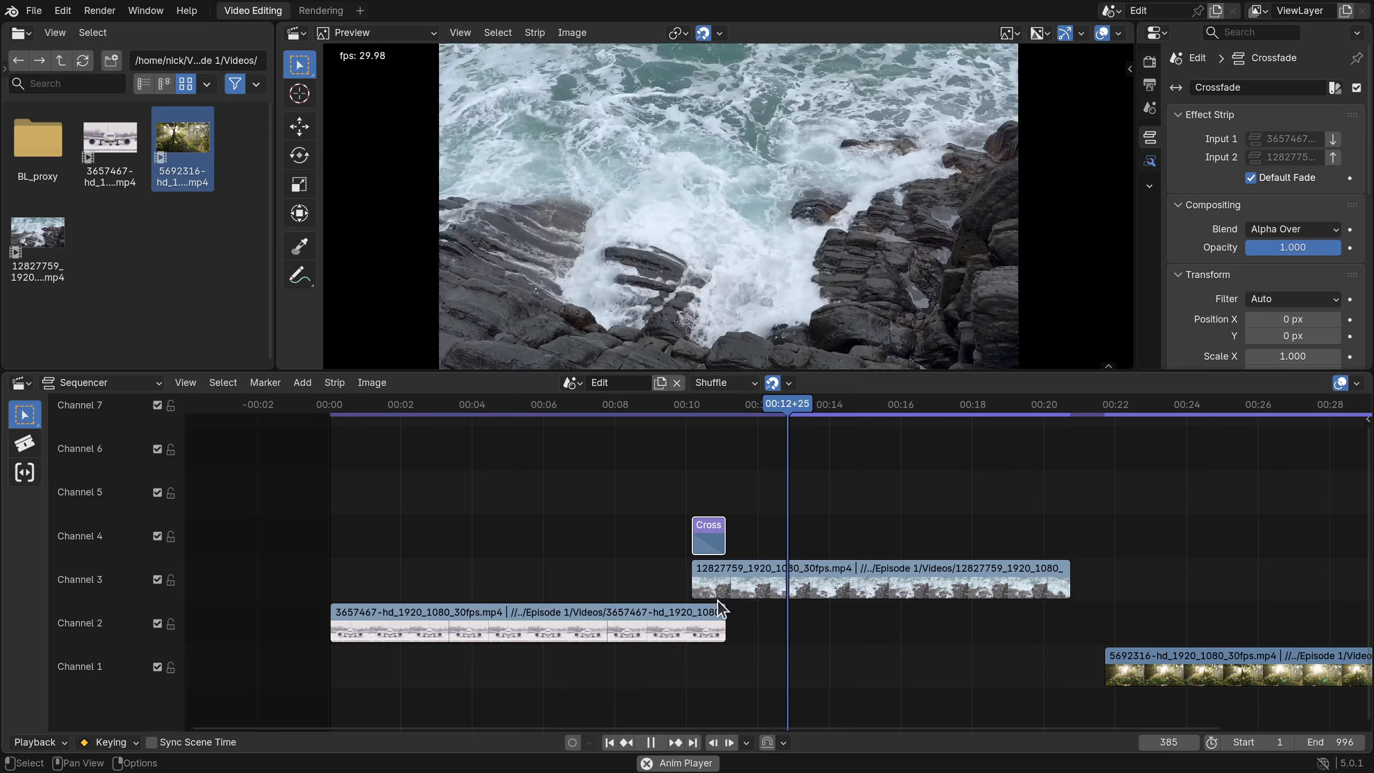
key("space")
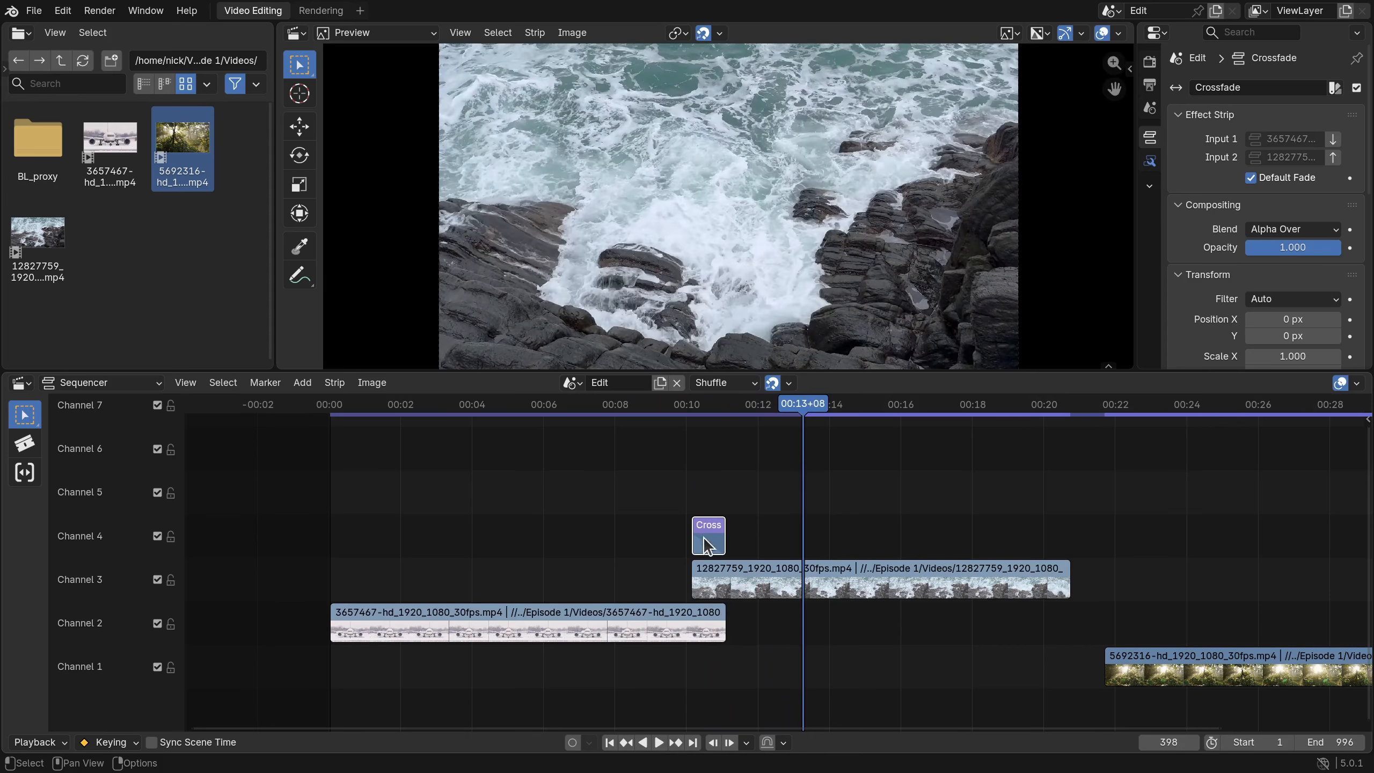
left_click_drag(821, 412, 673, 400)
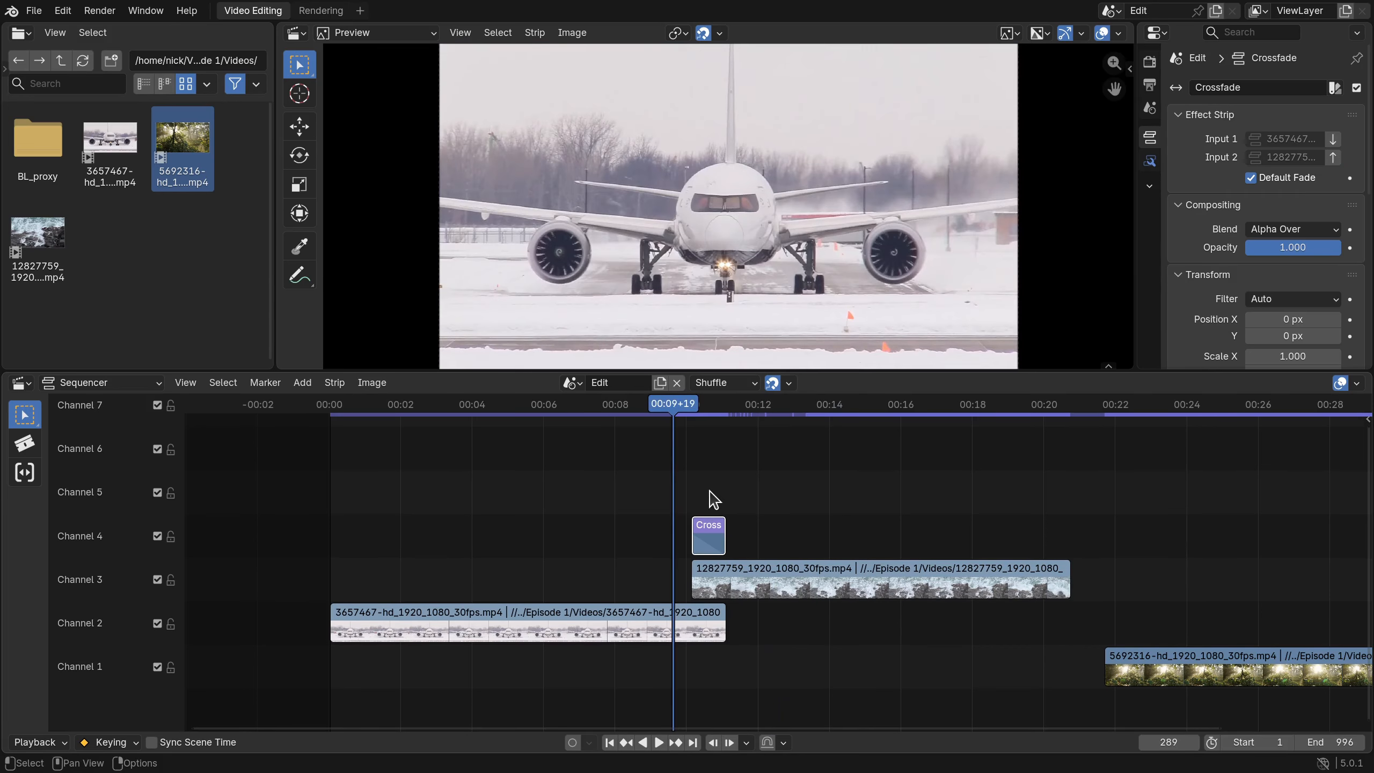
- Delete the Crossfade, add a Wipe transition between the plane and 12827759 clips, and play it
key("x")
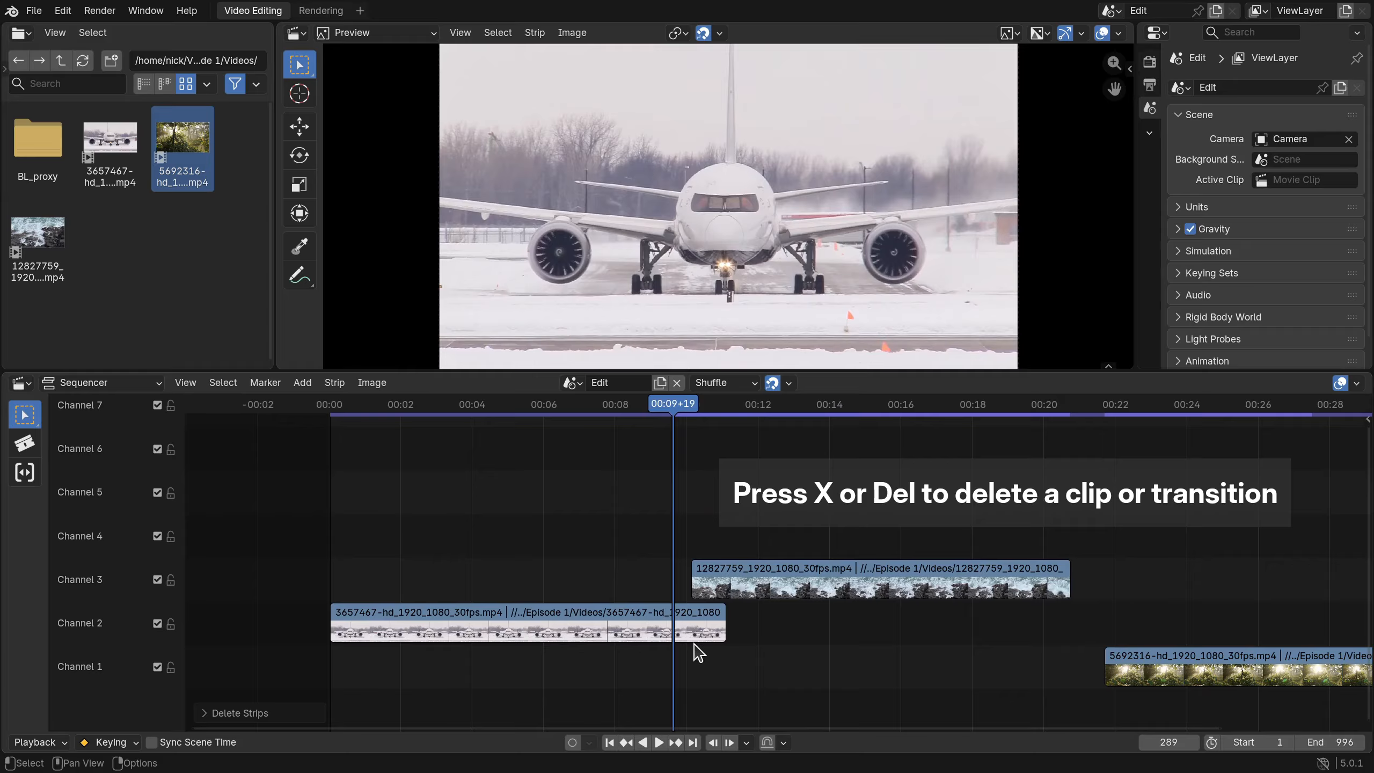
left_click(698, 632)
left_click(723, 578, "shift")
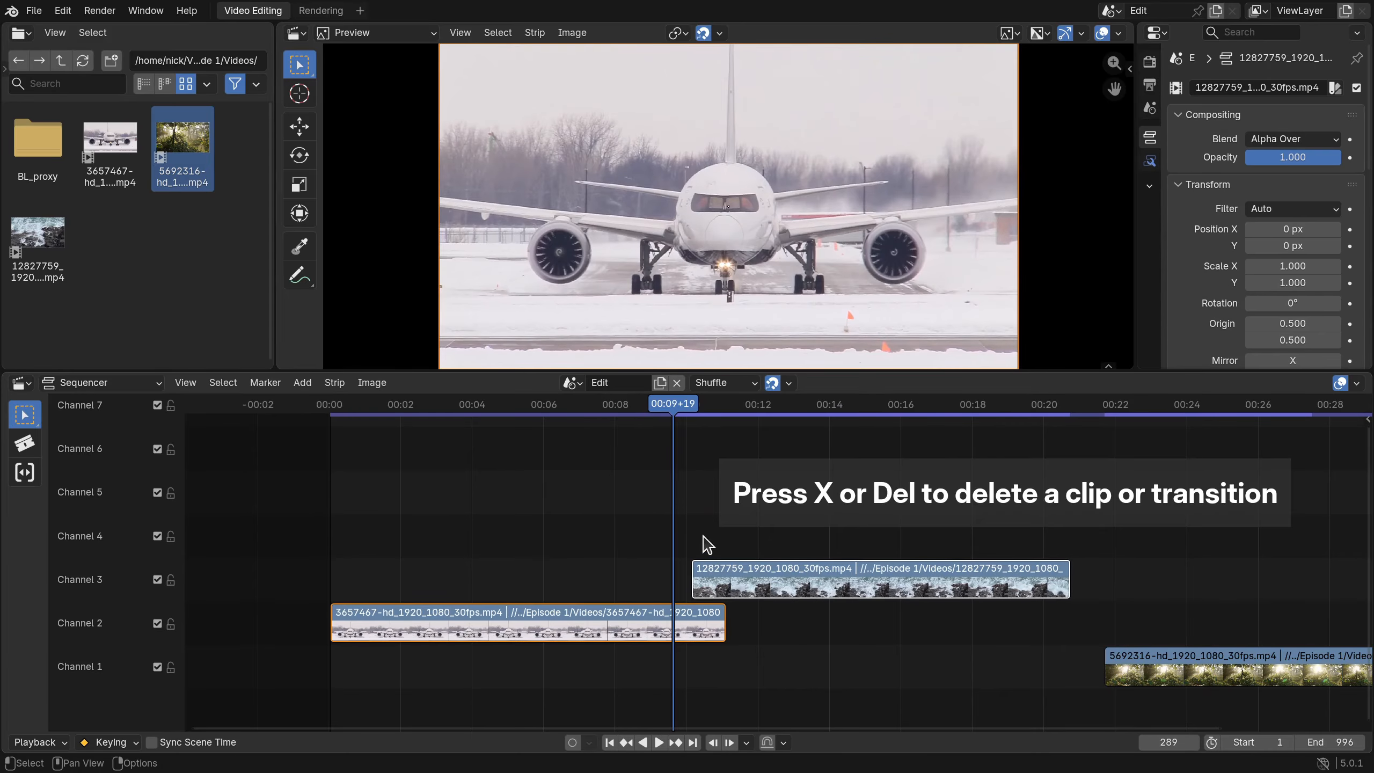
key("shift+a")
mouse_move(704, 538)
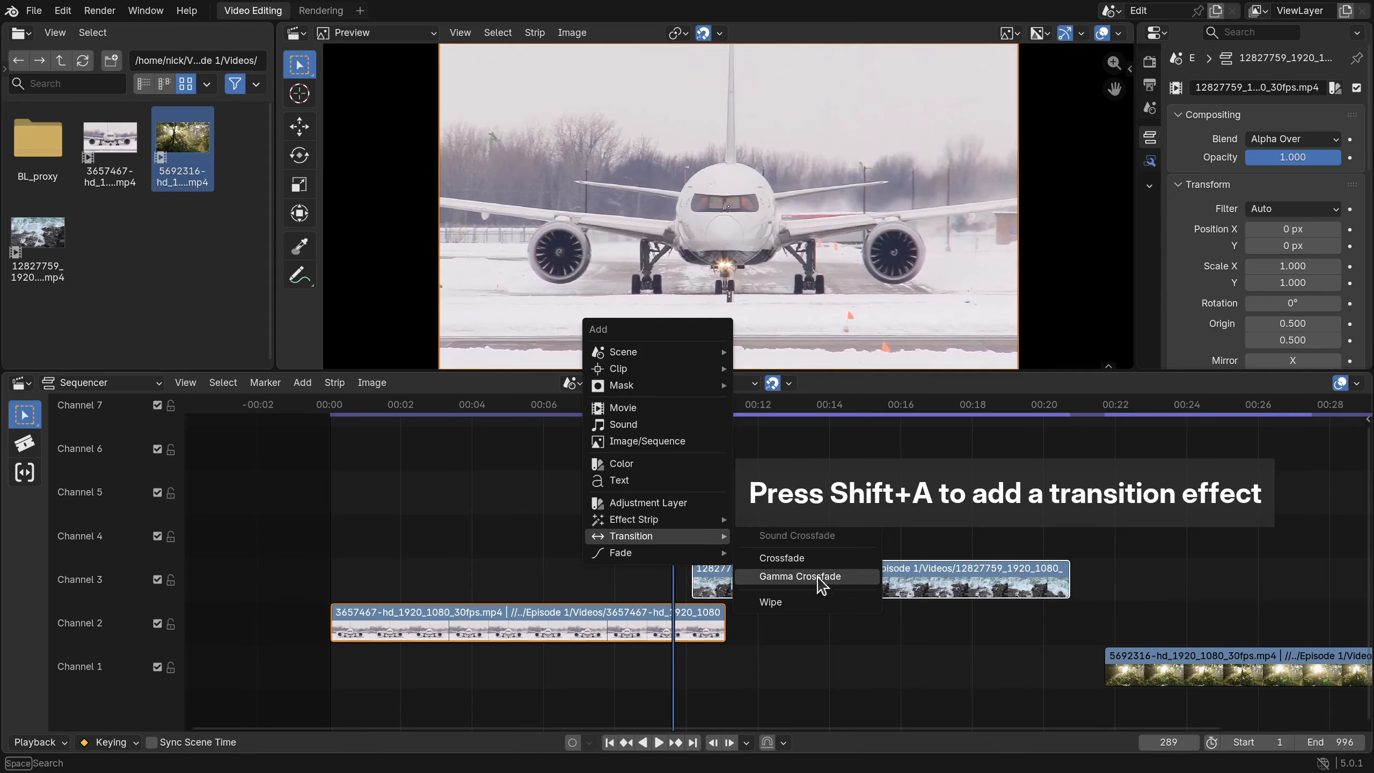
left_click(799, 602)
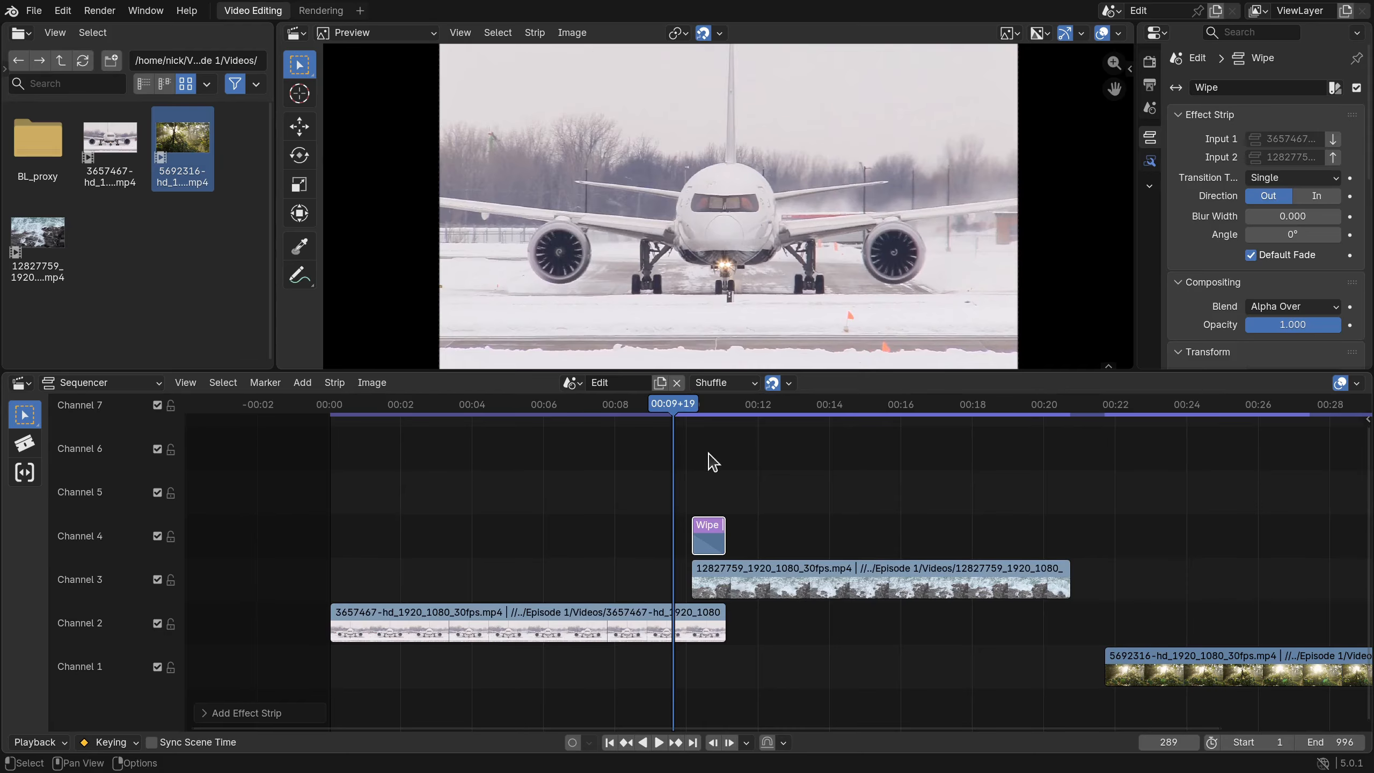
key("space")
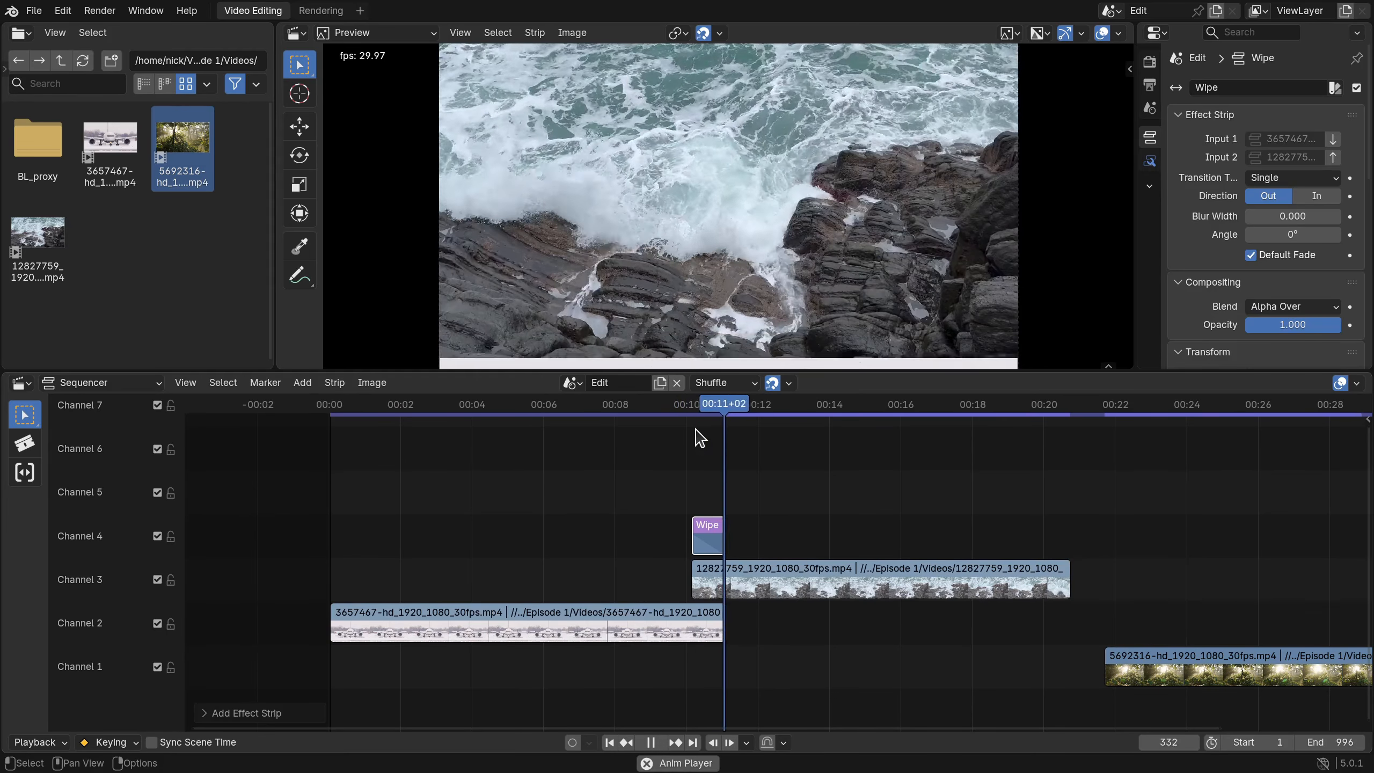
key("space")
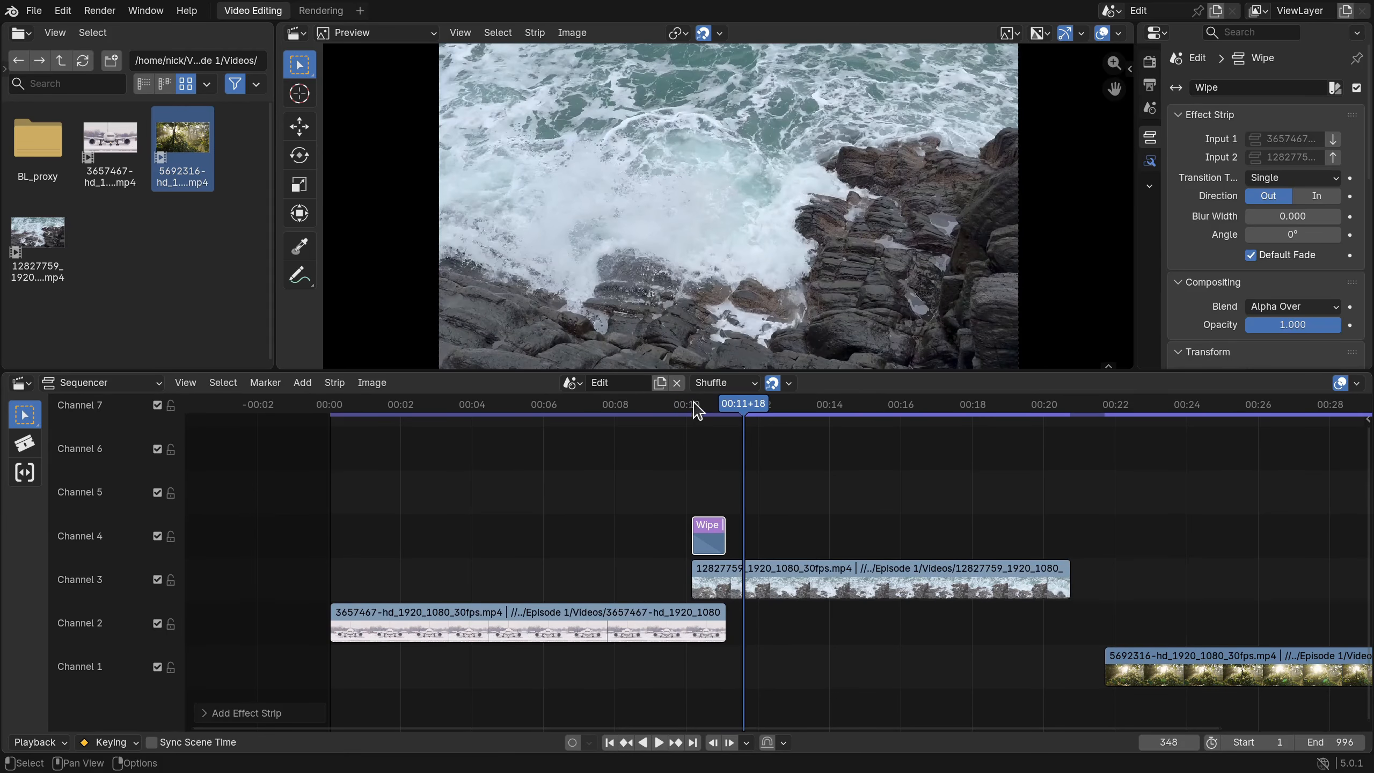
- Preview the Wipe strip, swapping its two input clips and then swapping them back
left_click(703, 535)
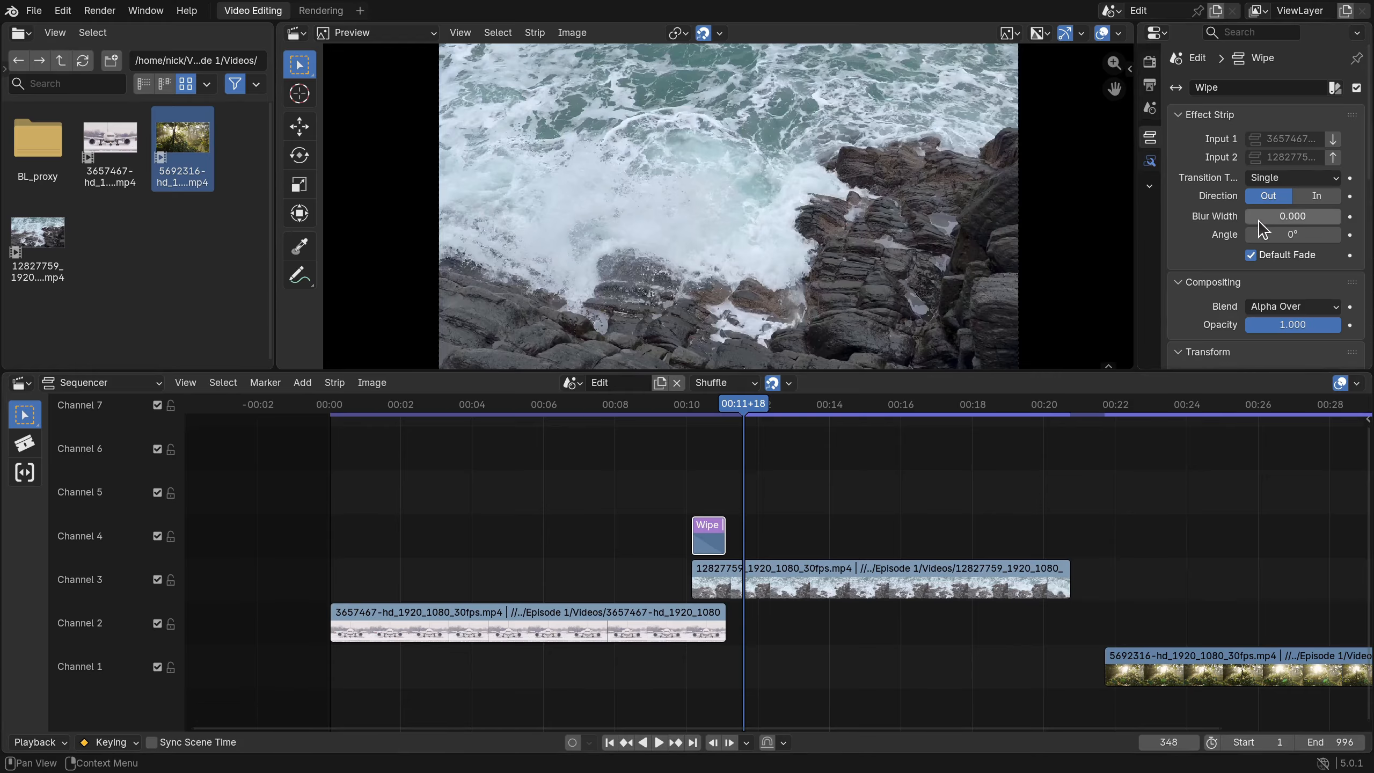
key("space")
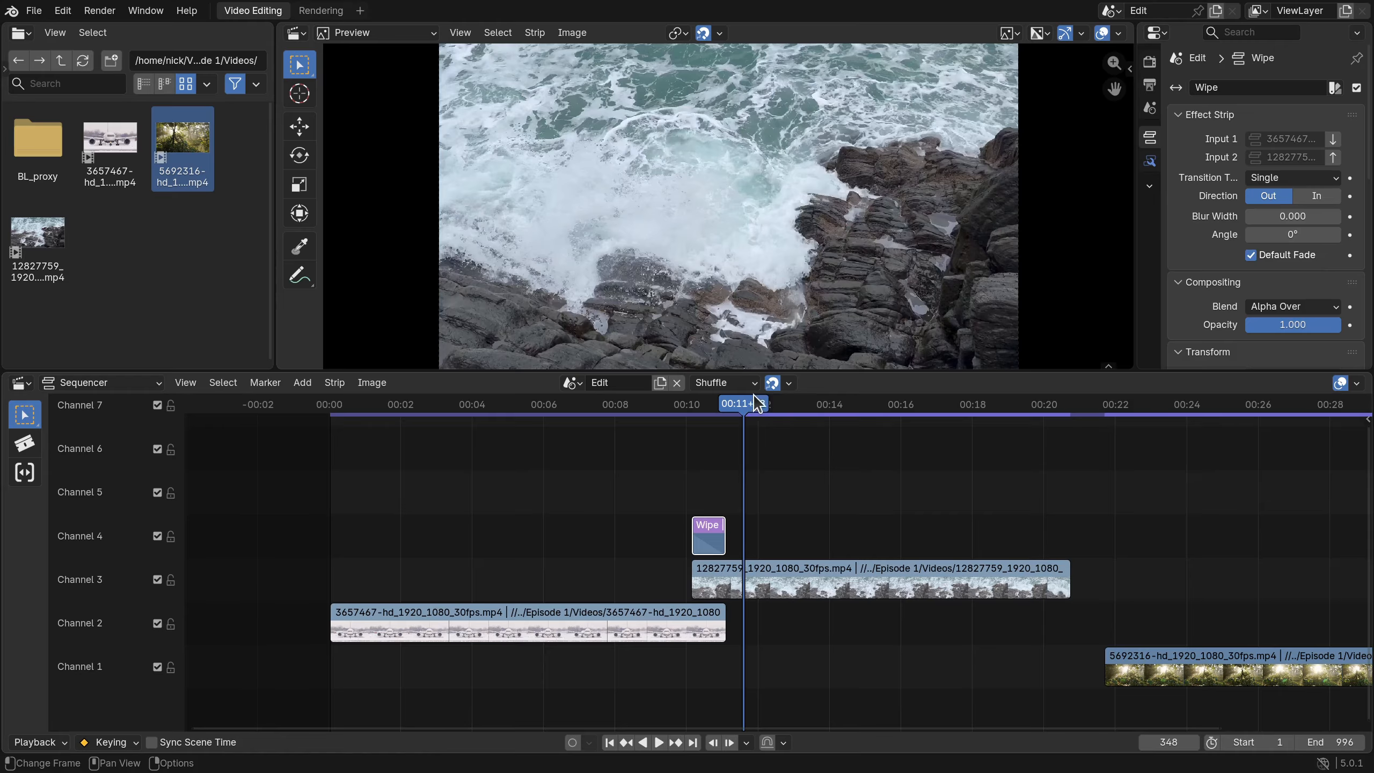
left_click_drag(730, 407, 684, 407)
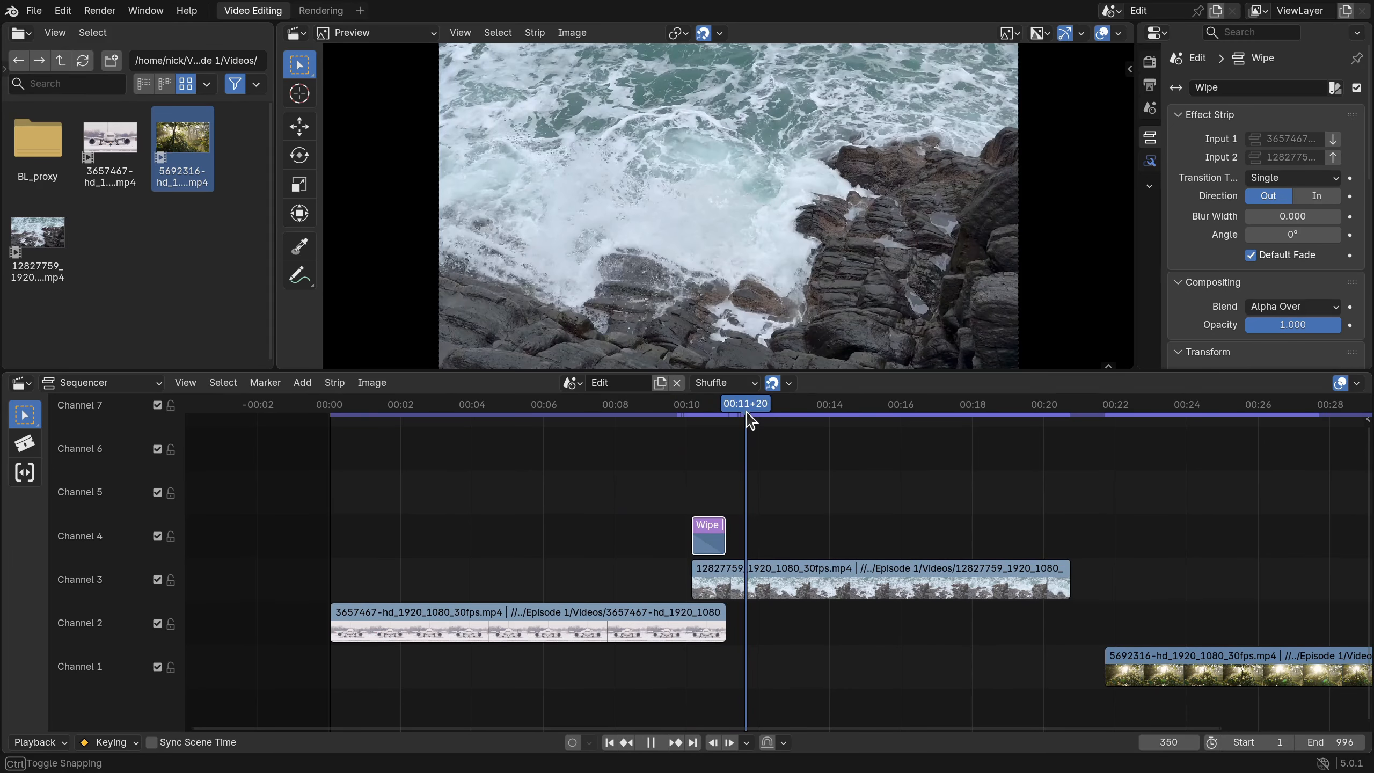
left_click_drag(745, 411, 742, 412)
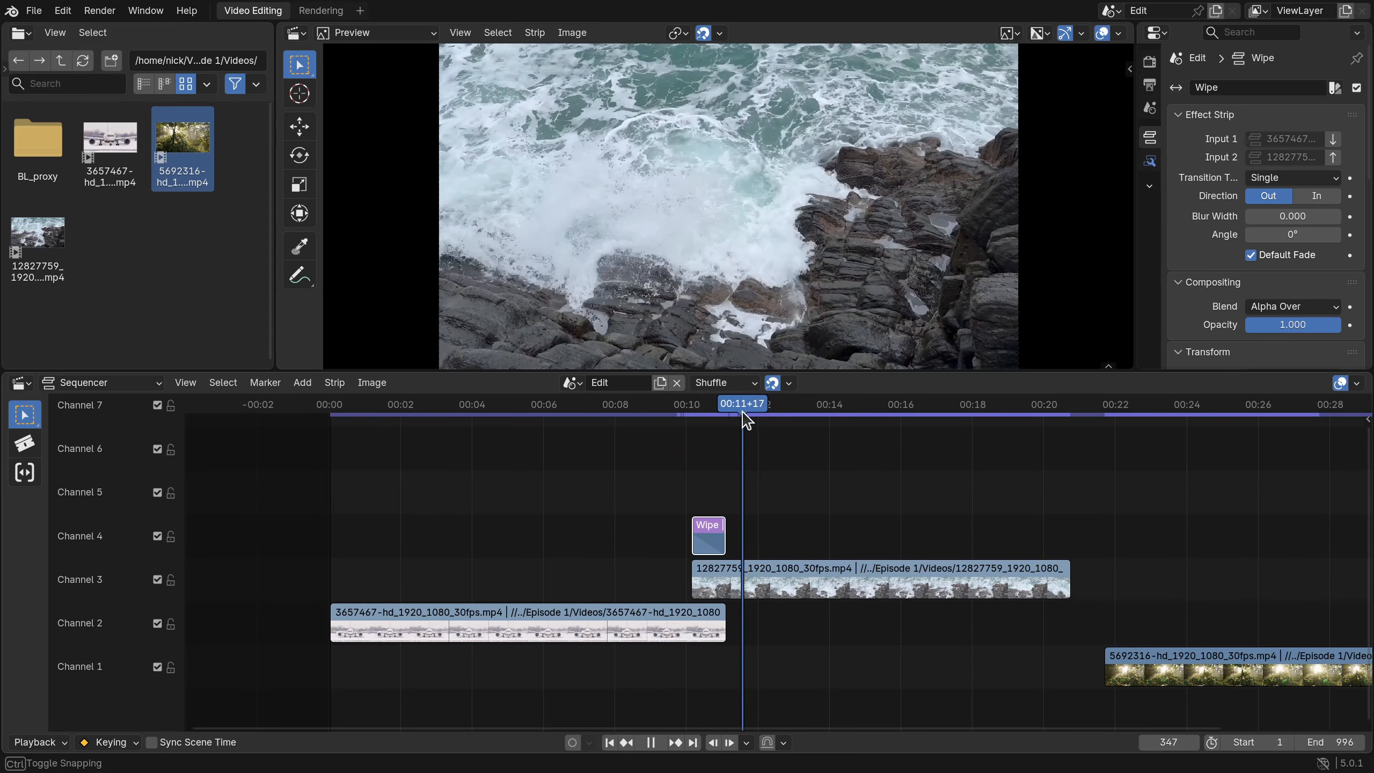
left_click(1334, 158)
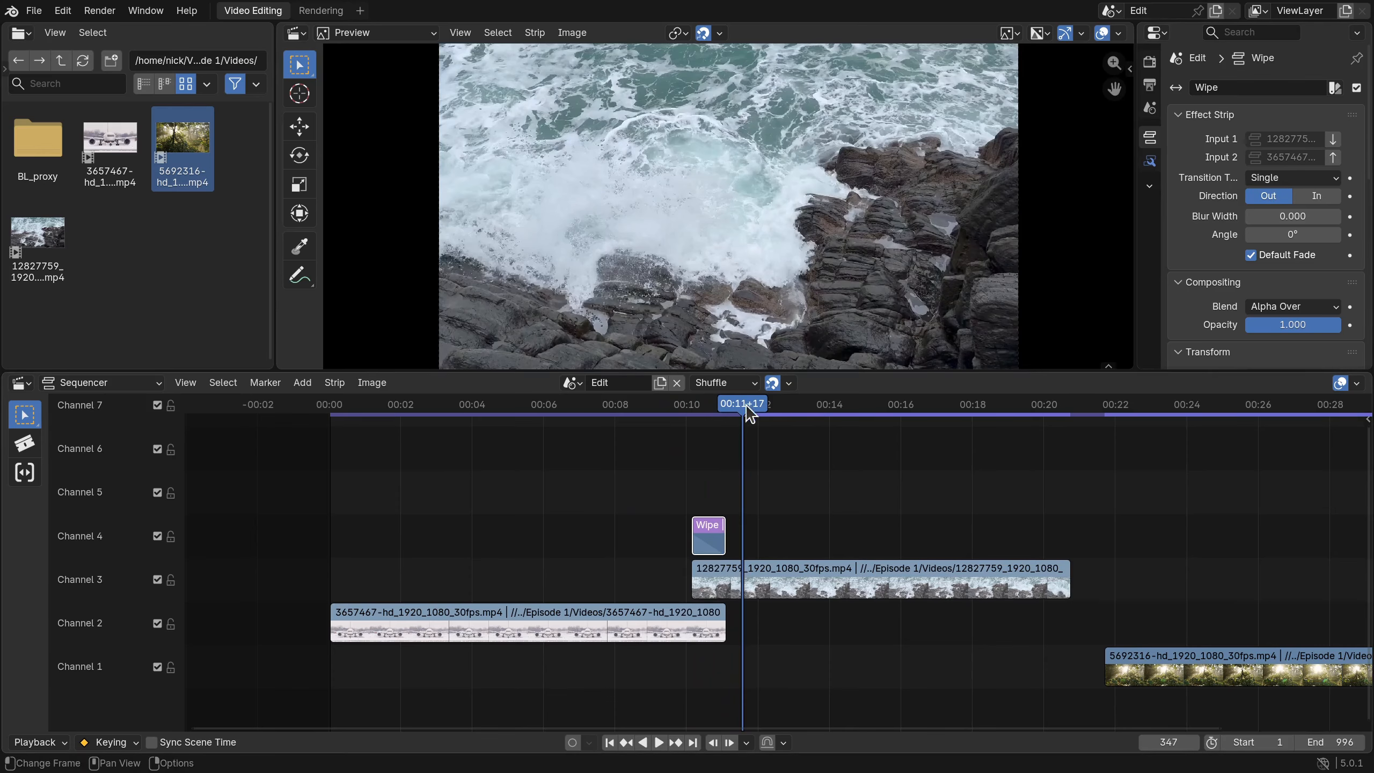
mouse_move(745, 409)
left_mouse_down()
mouse_move(695, 414)
mouse_move(728, 417)
left_mouse_up()
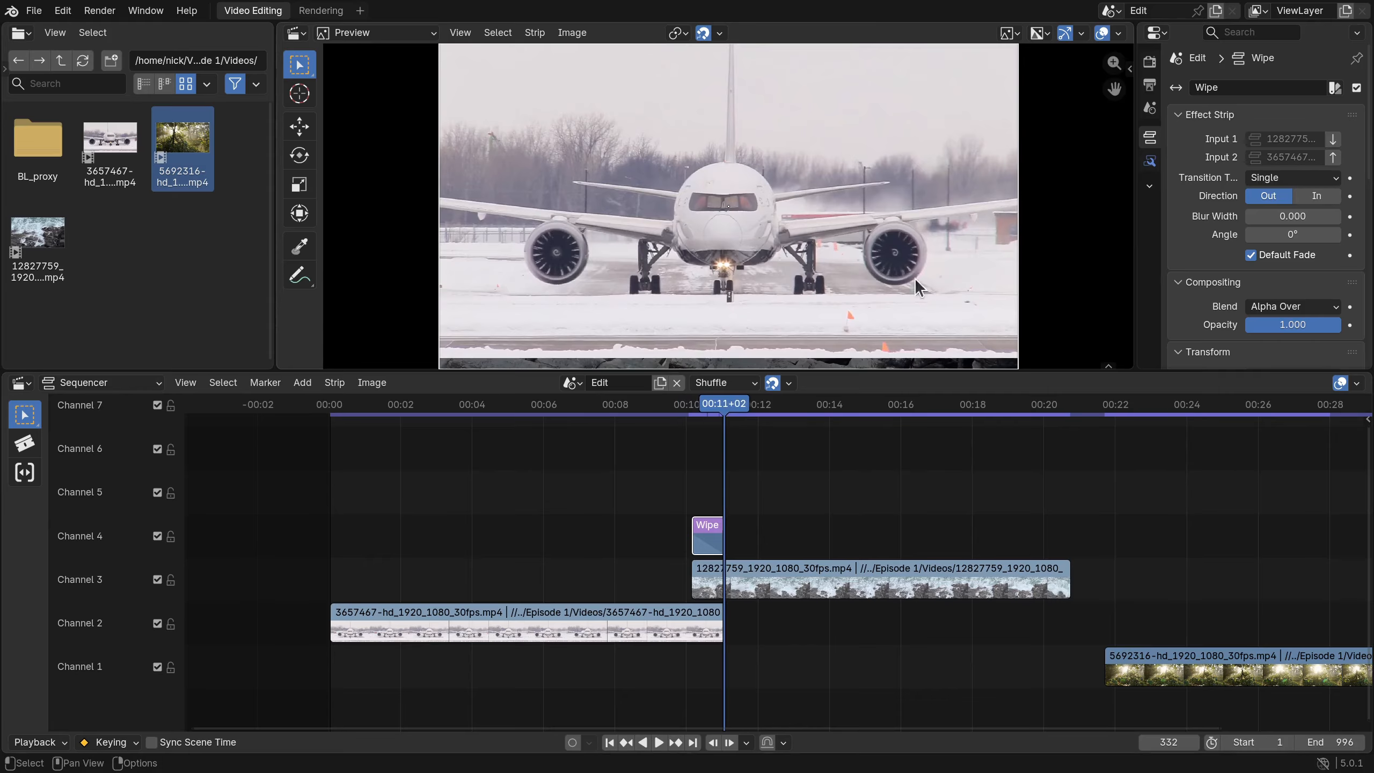
left_click(1332, 158)
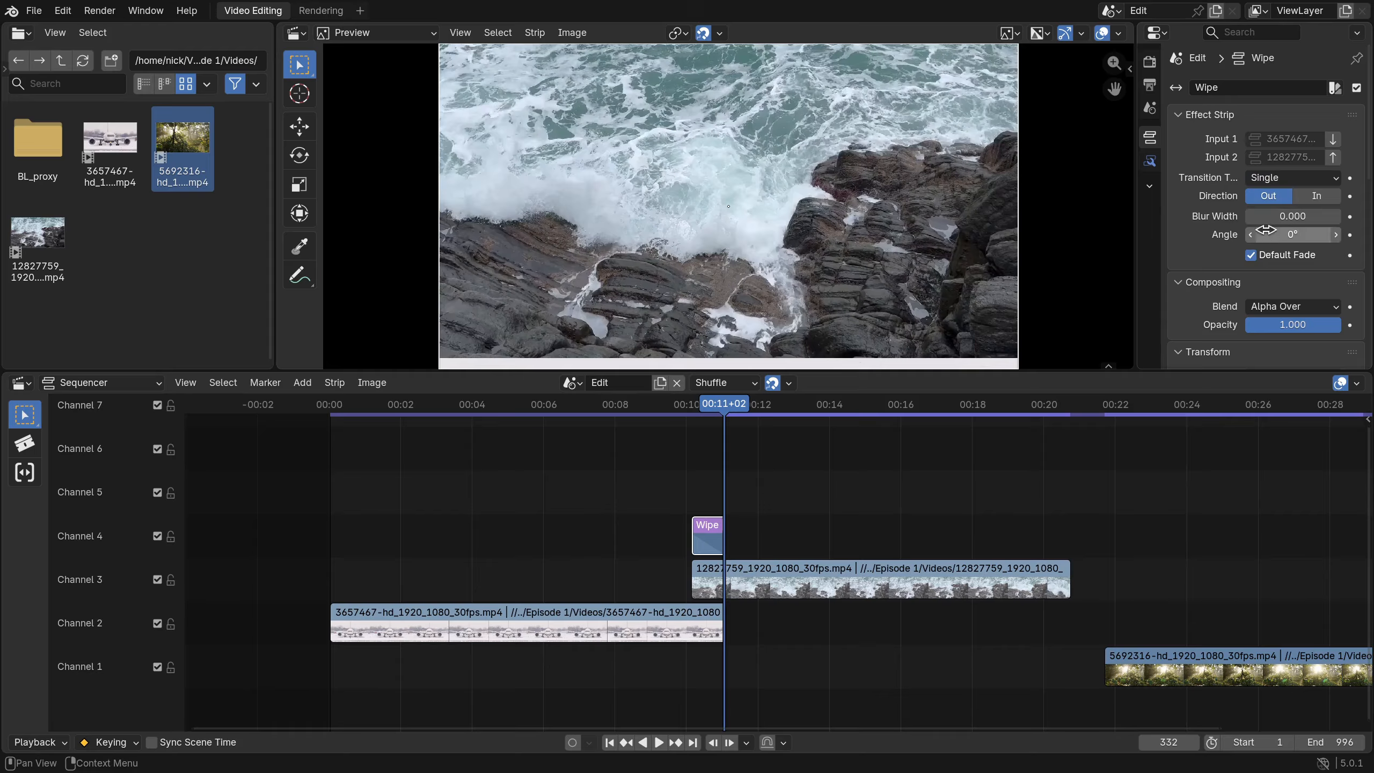
- Set the wipe angle to 90 and play the wipe from about 00:10
left_click(1272, 234)
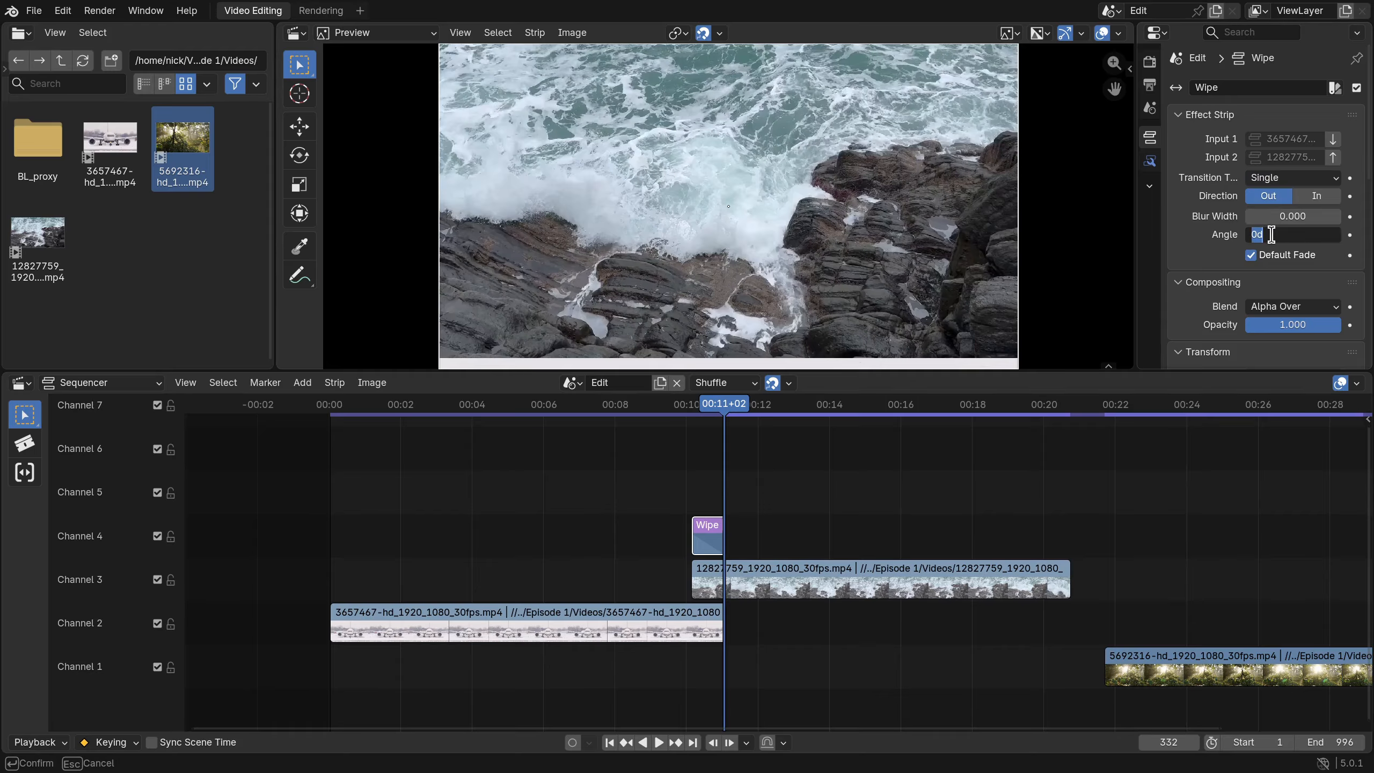
type("90")
key("Return")
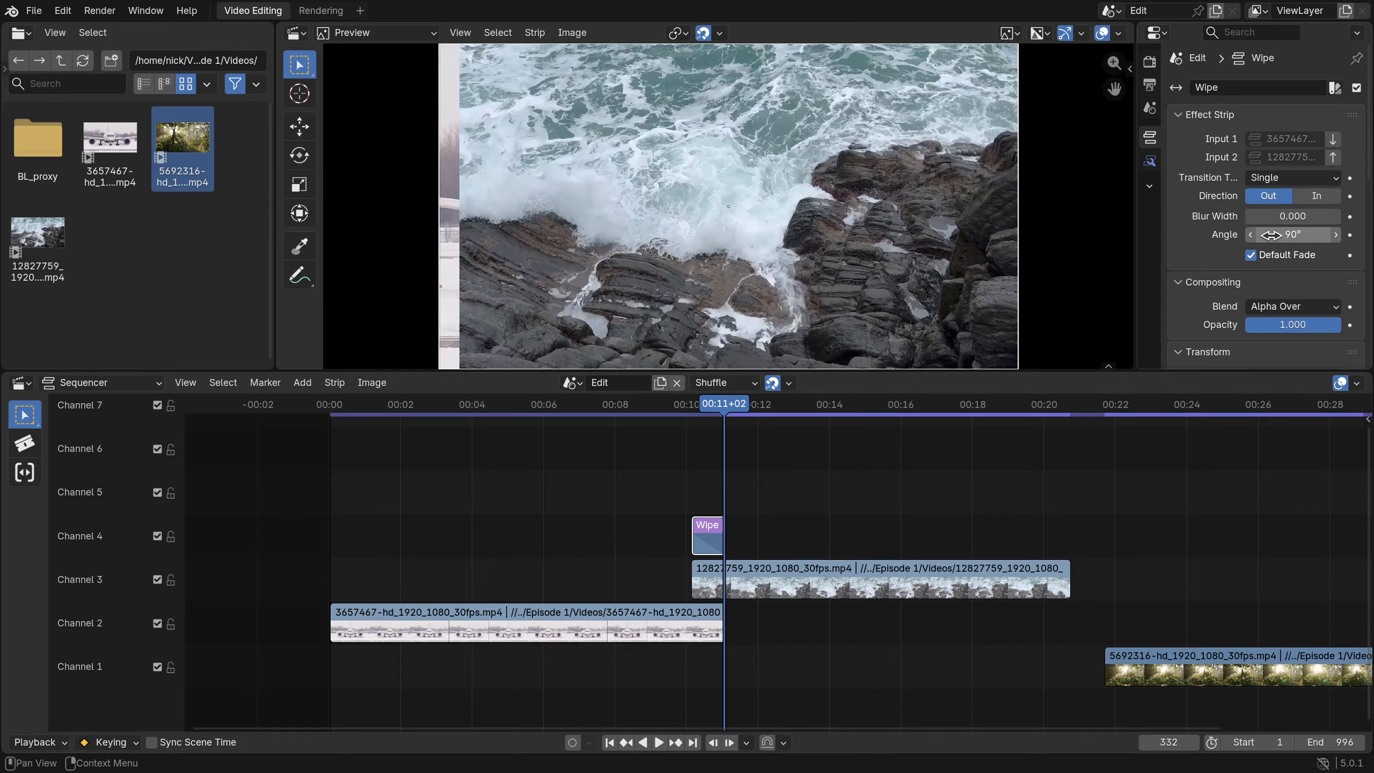
left_click_drag(729, 424, 681, 420)
key("space")
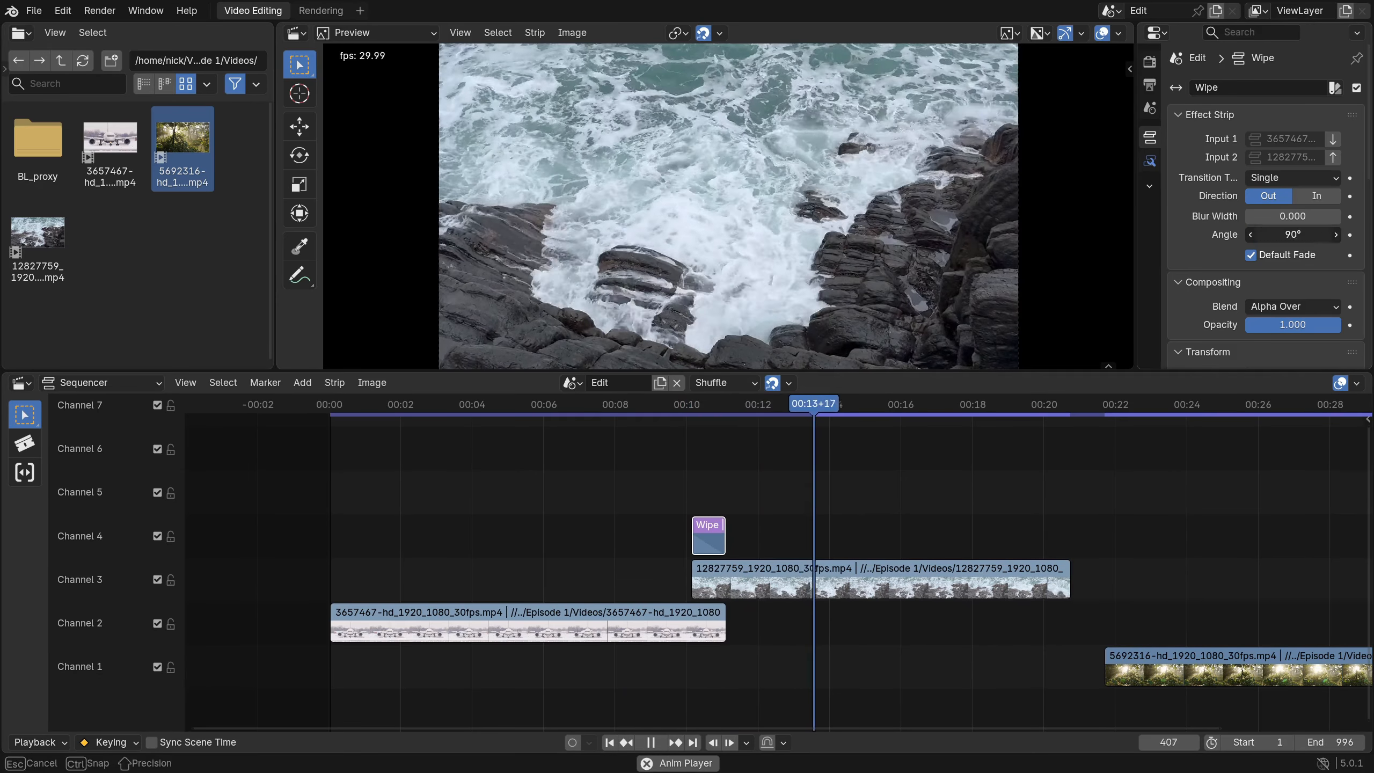
- Change the wipe angle to -90 and preview it from about 00:09 through frame 326
left_click(1307, 235)
key("BackSpace")
left_click(1000, 448)
key("space")
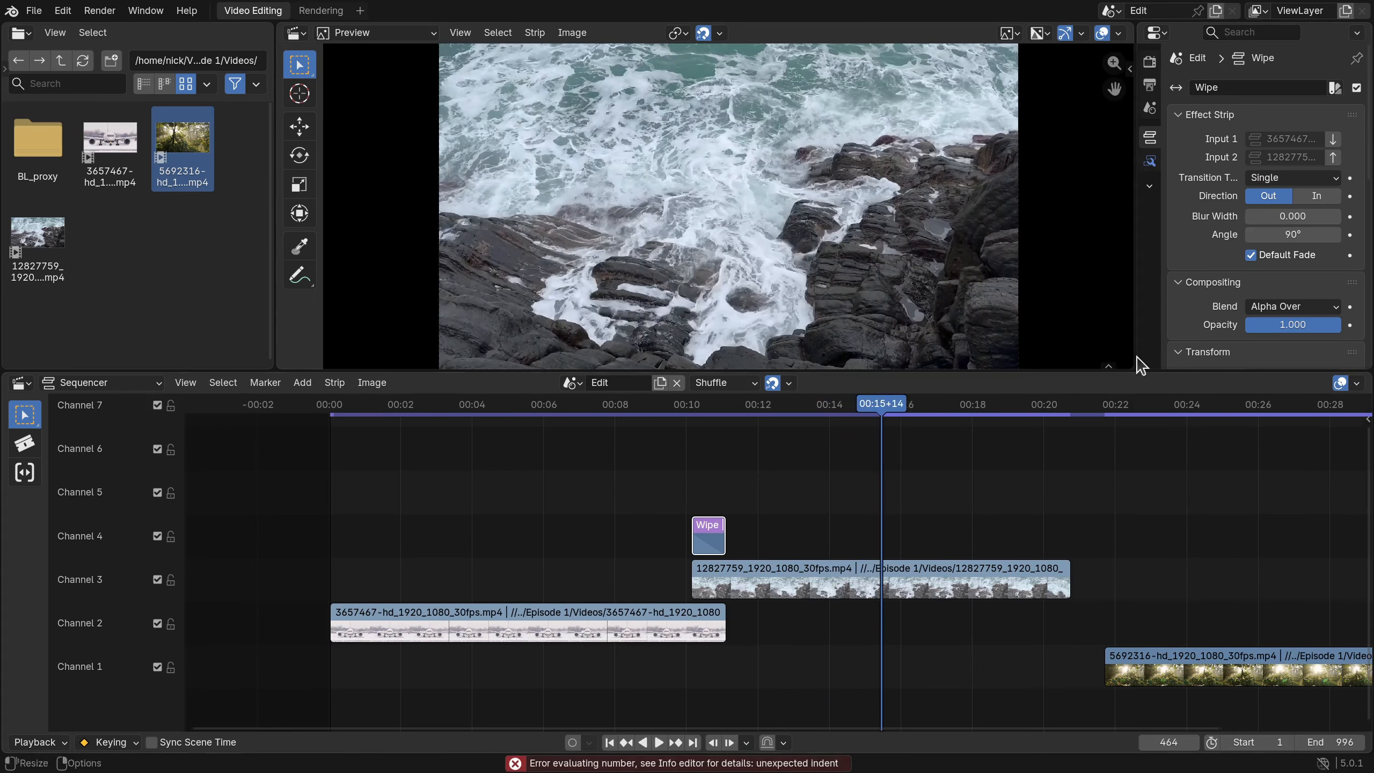
left_click(1278, 235)
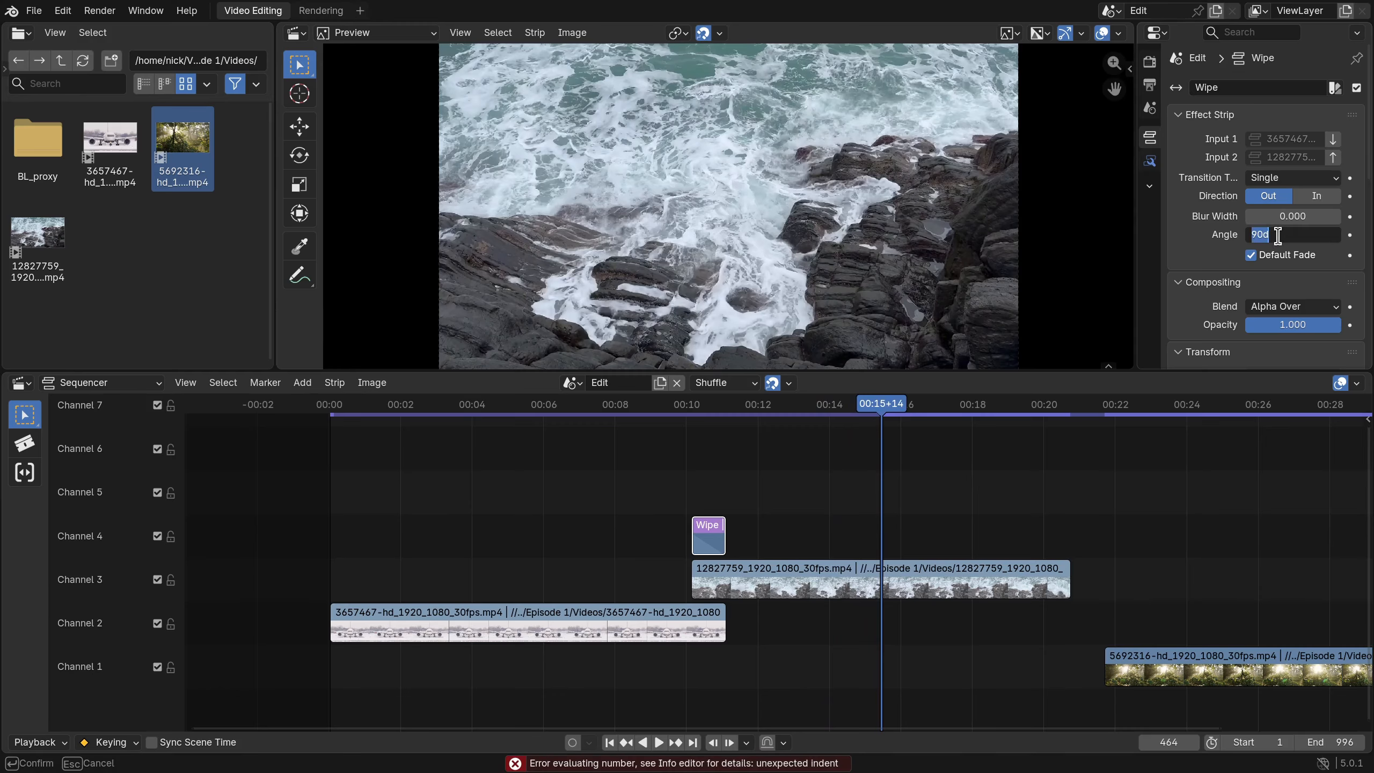
type("-90")
key("Return")
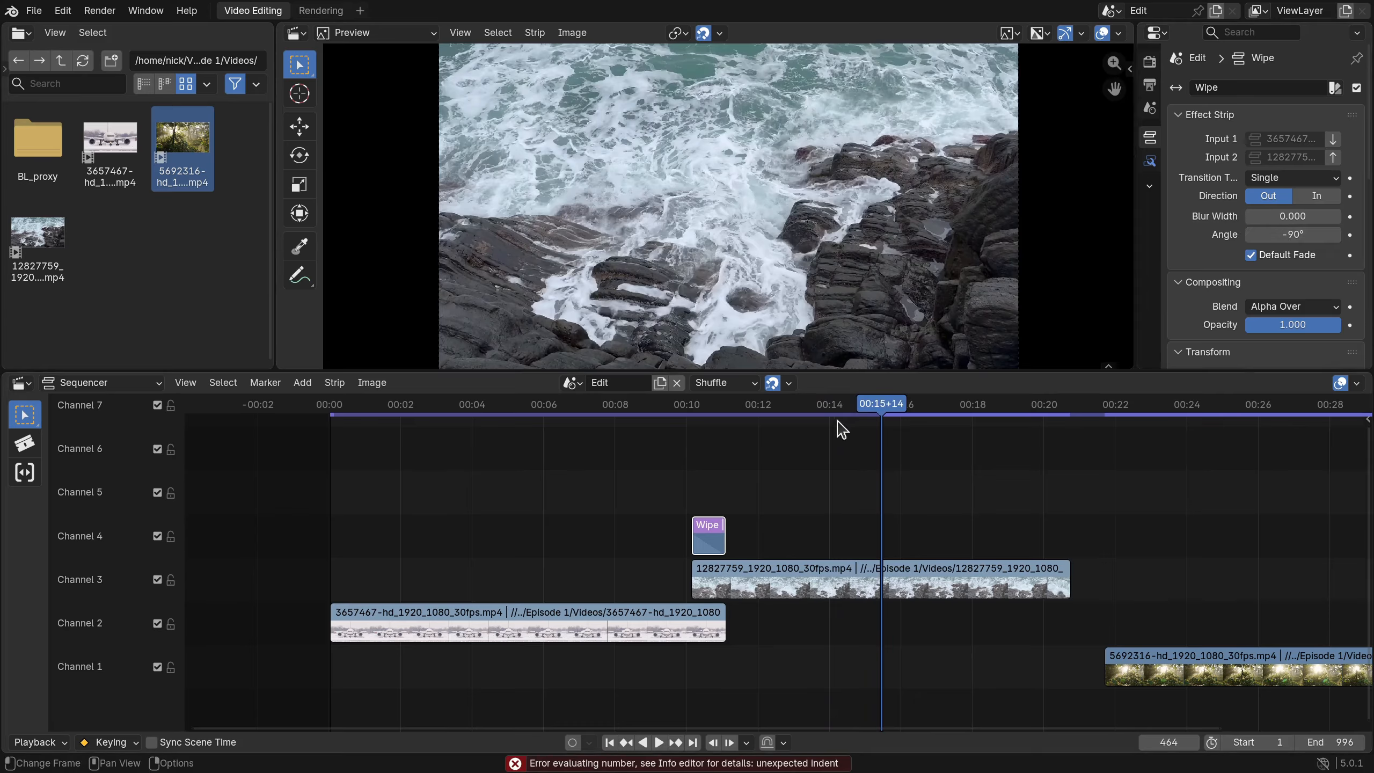
left_click_drag(862, 414, 654, 414)
key("space")
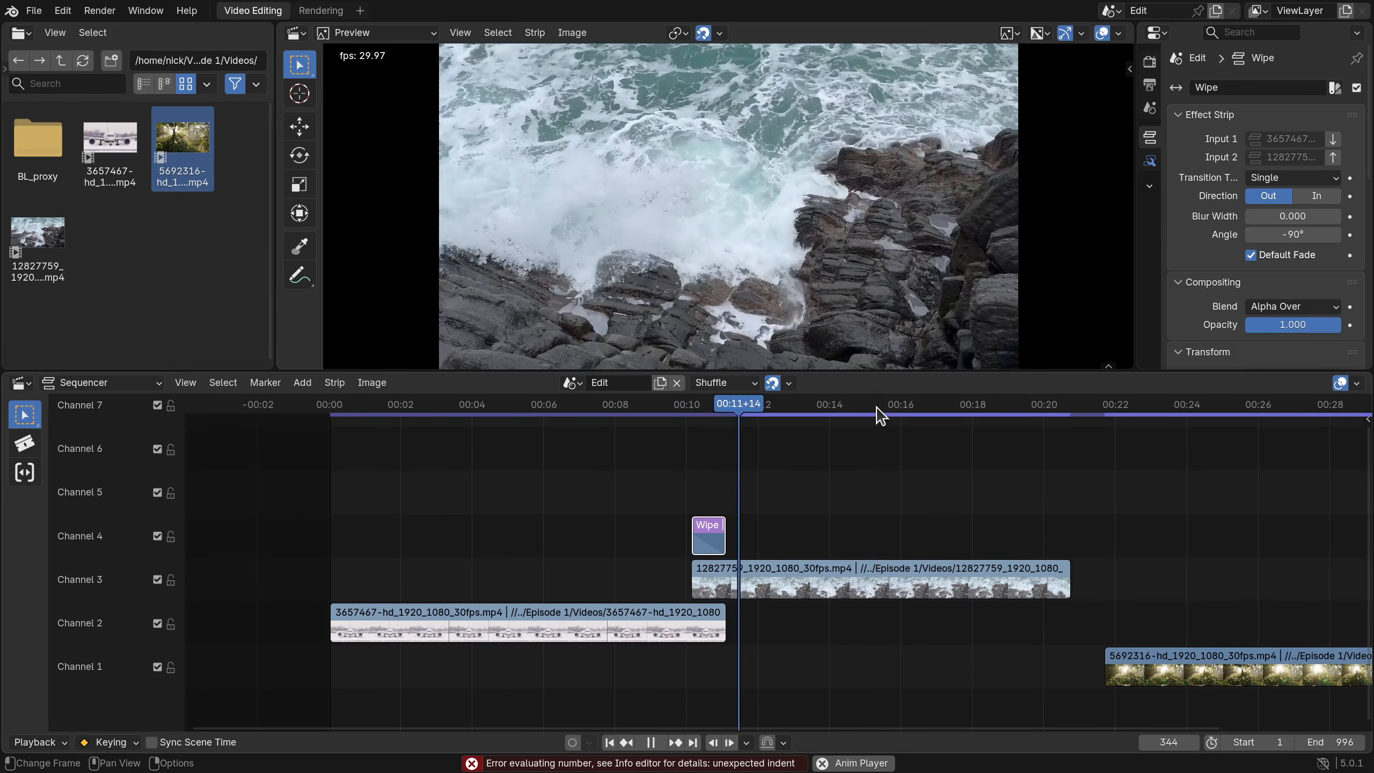
key("space")
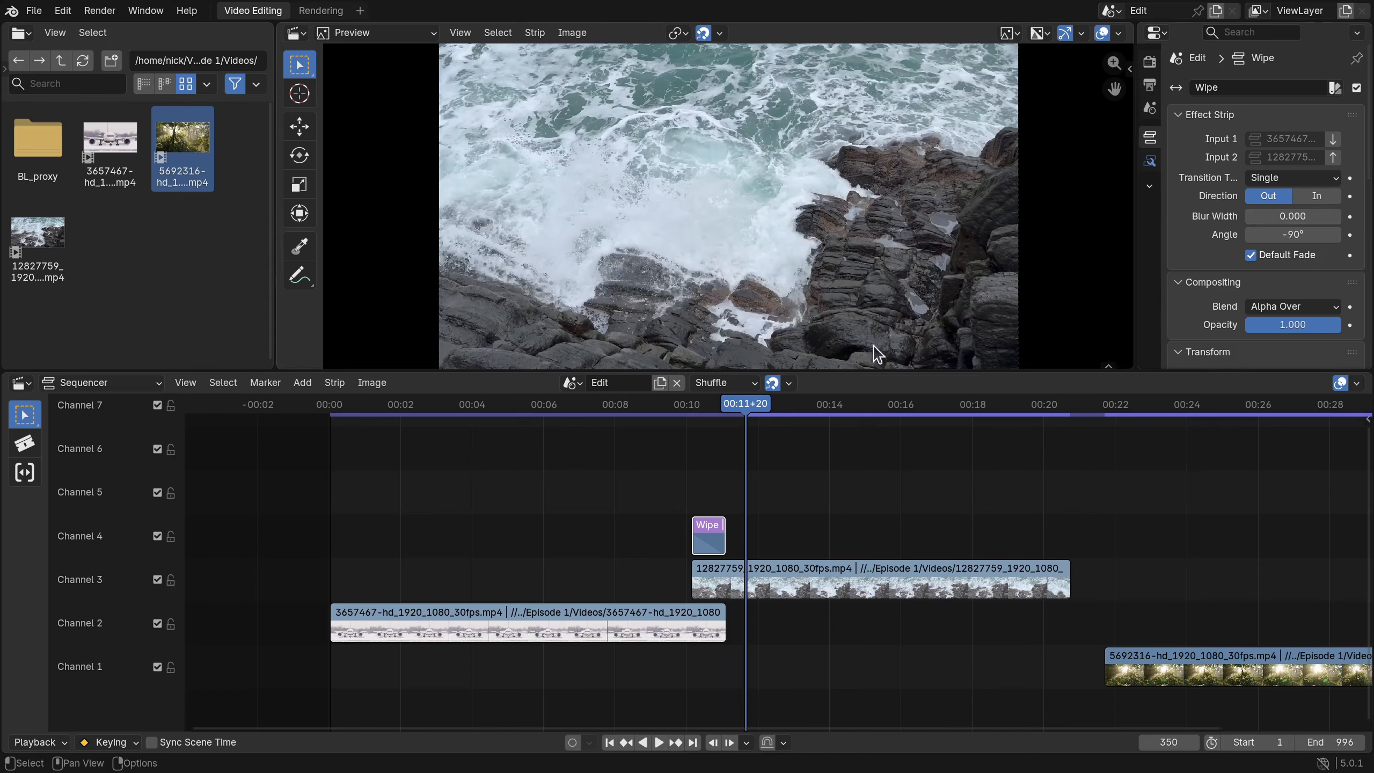
left_click_drag(761, 398, 718, 403)
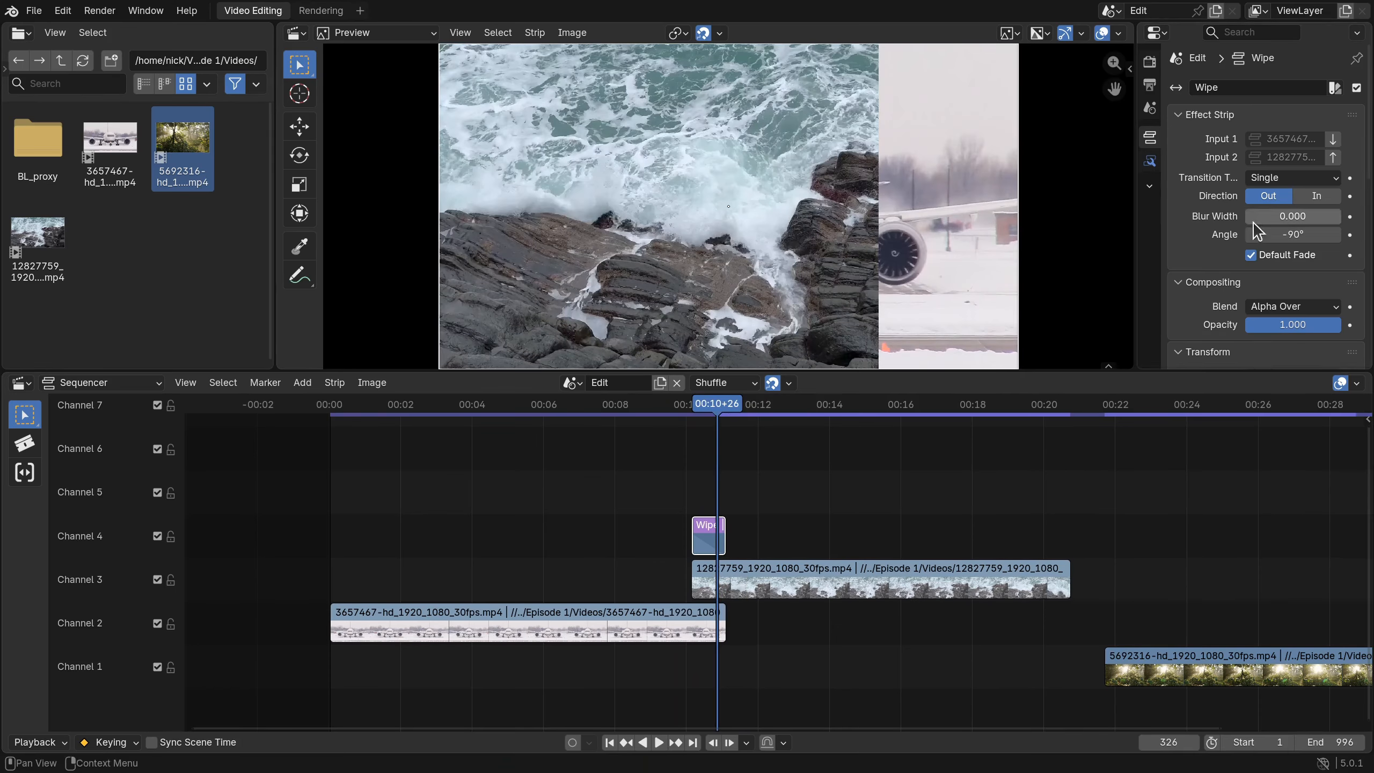
- Give the wipe a 0.055 blur width, switch it to the Double type, and preview it
left_click_drag(1253, 219, 1269, 219)
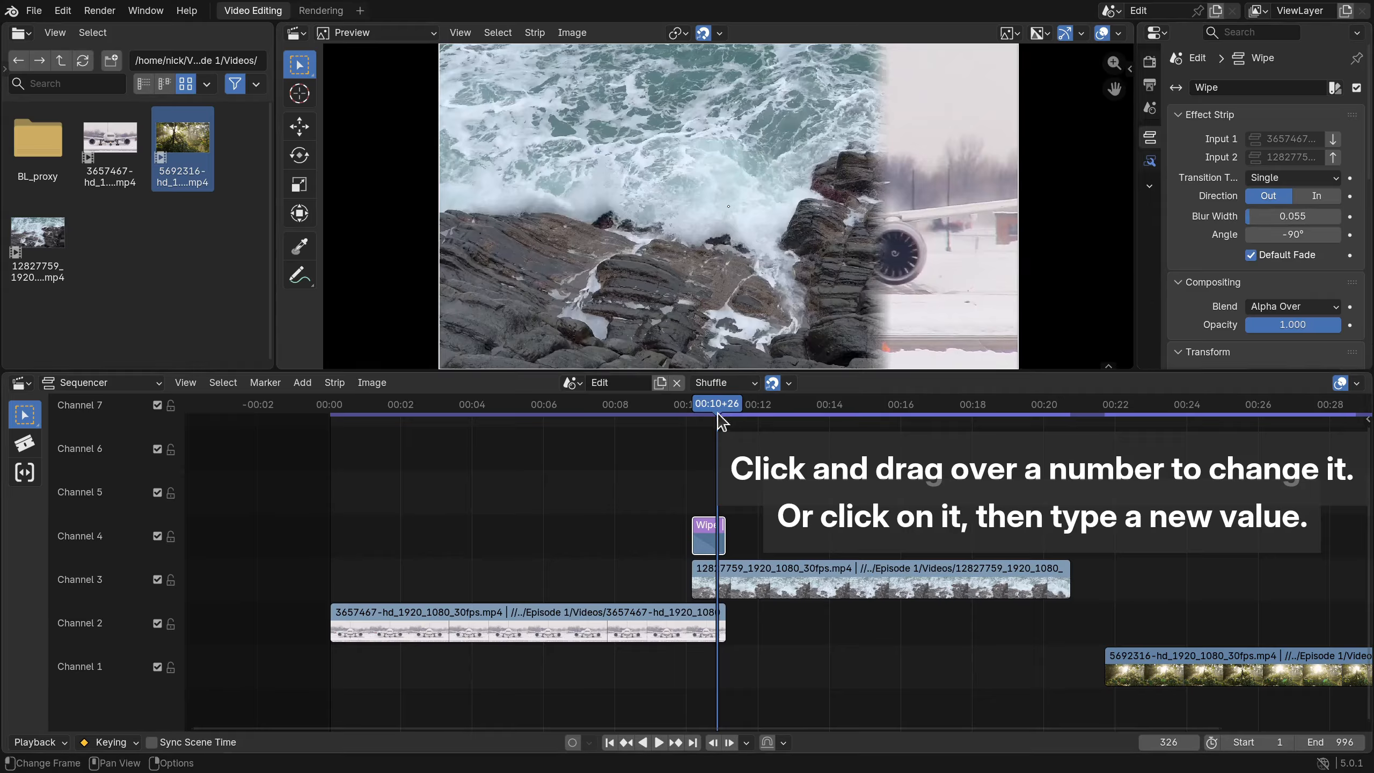
left_click_drag(713, 403, 664, 407)
key("space")
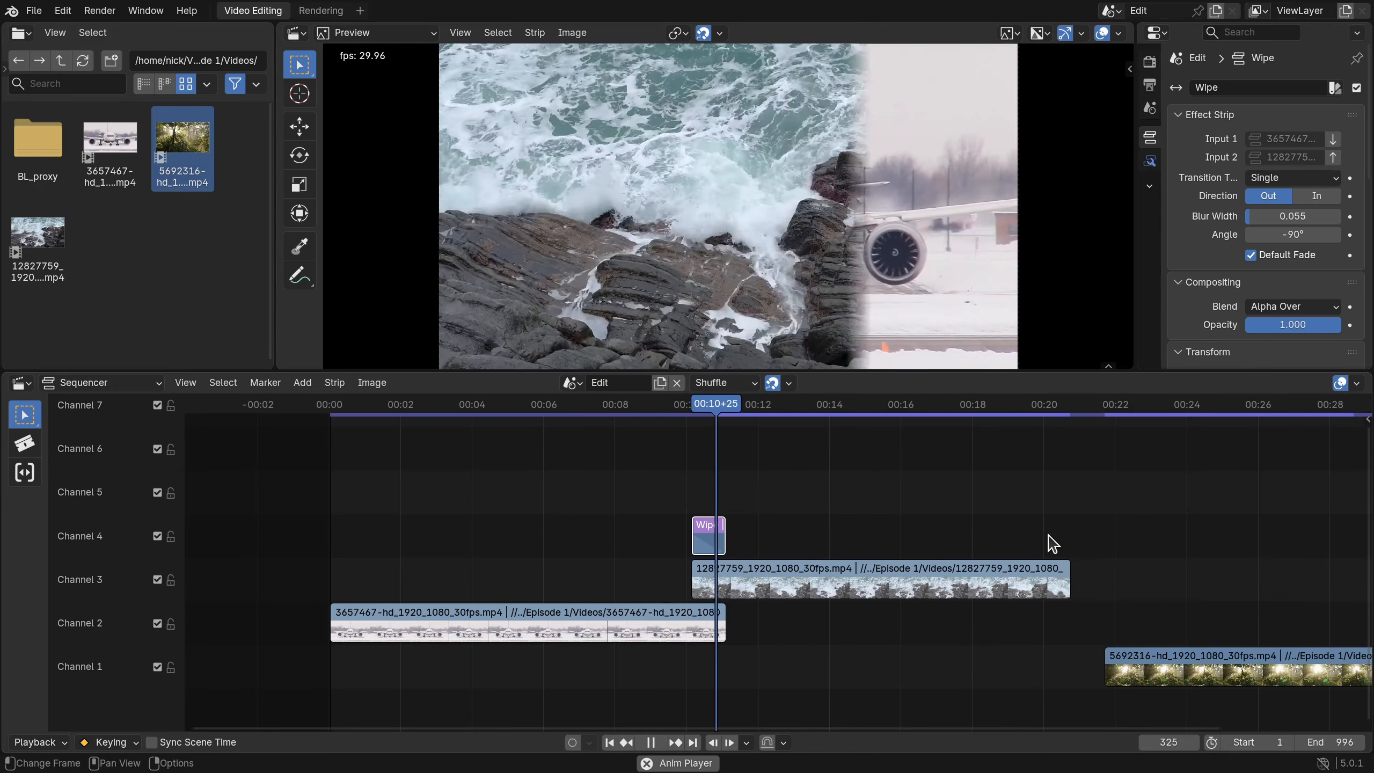
left_click(1315, 179)
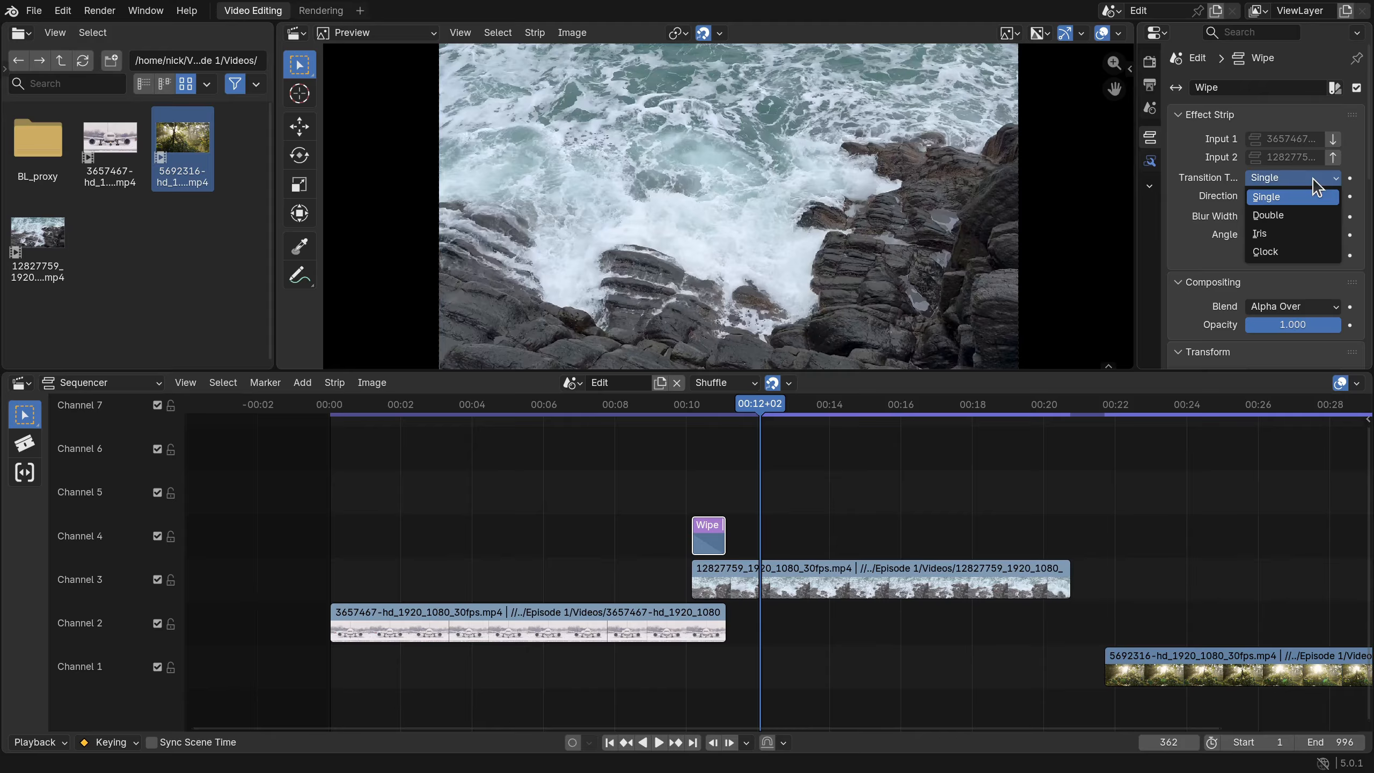
left_click(1299, 217)
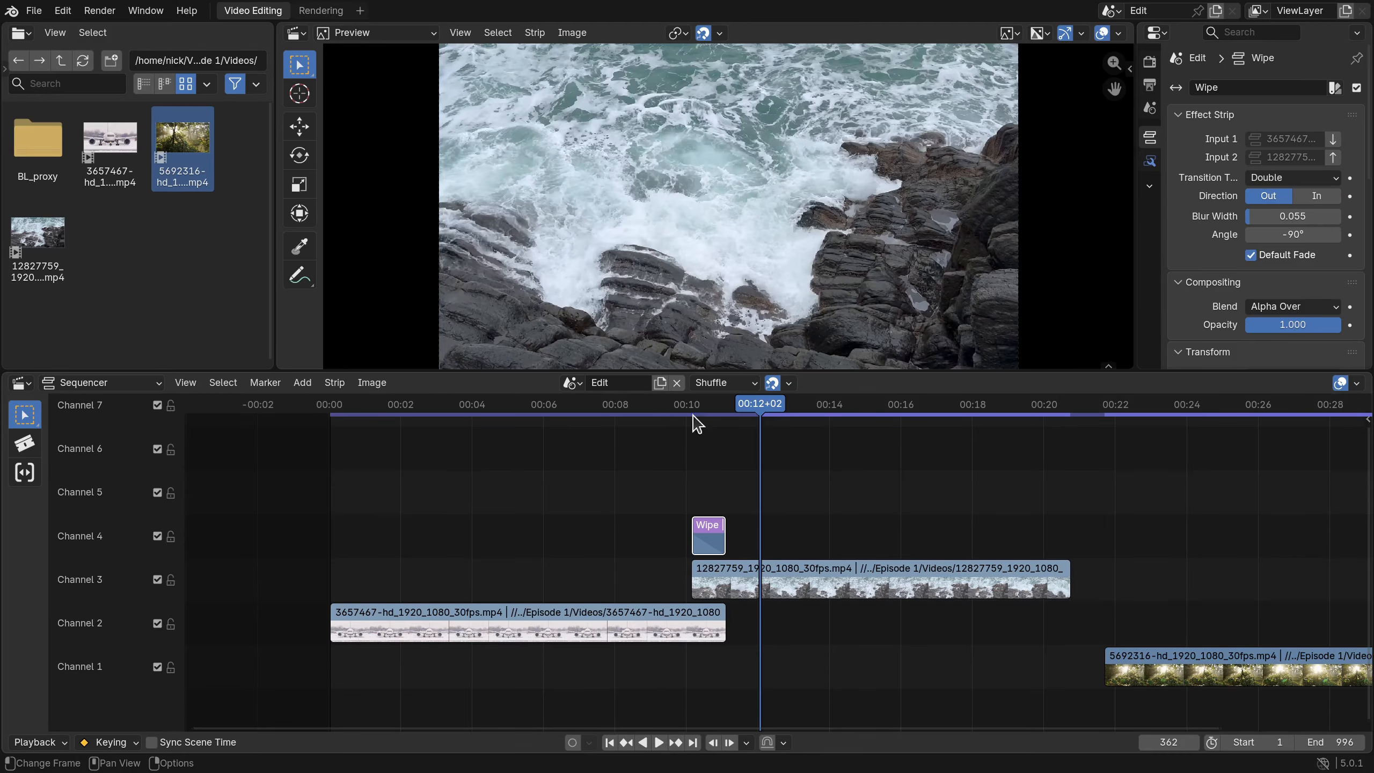
left_click_drag(753, 402, 675, 414)
key("space")
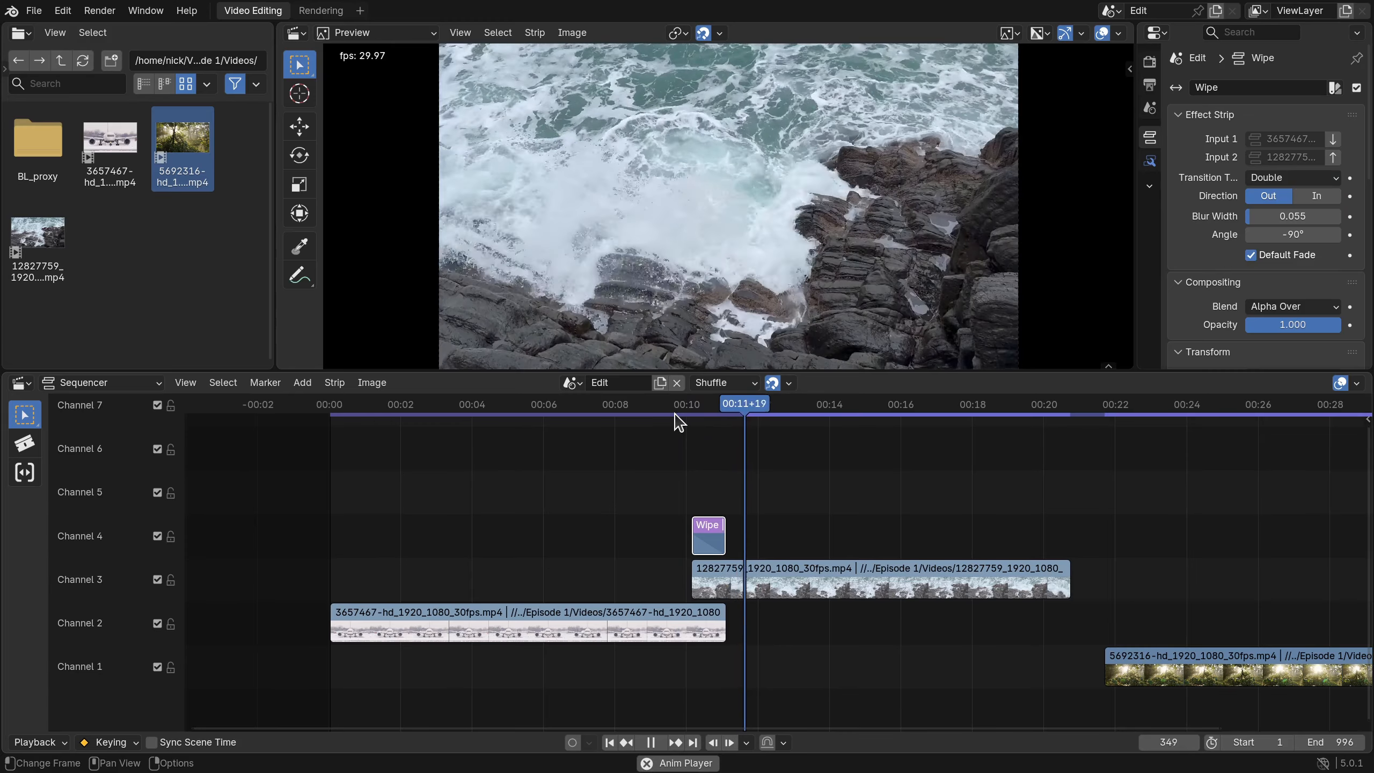
key("space")
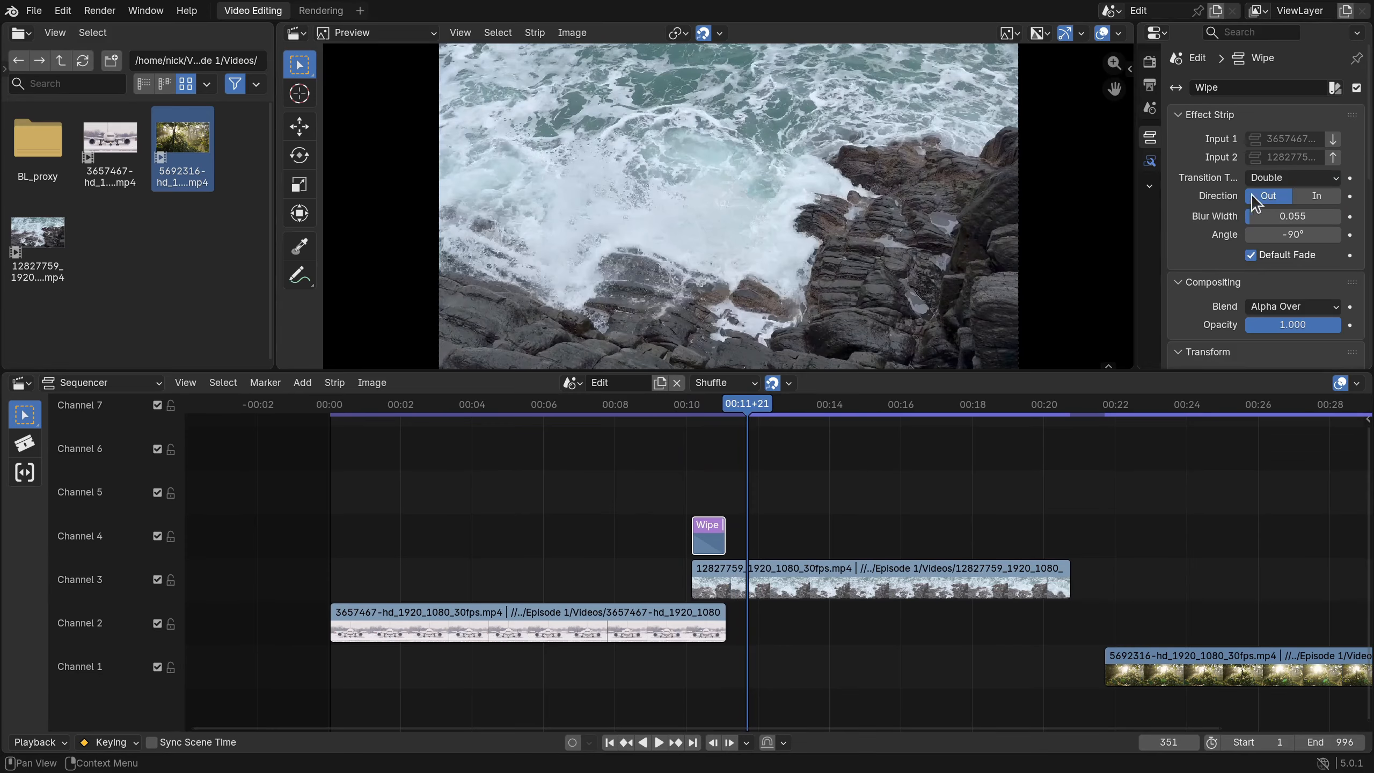
- Try the Iris and then the Clock wipe types, previewing each one
left_click(1266, 177)
left_click(1268, 238)
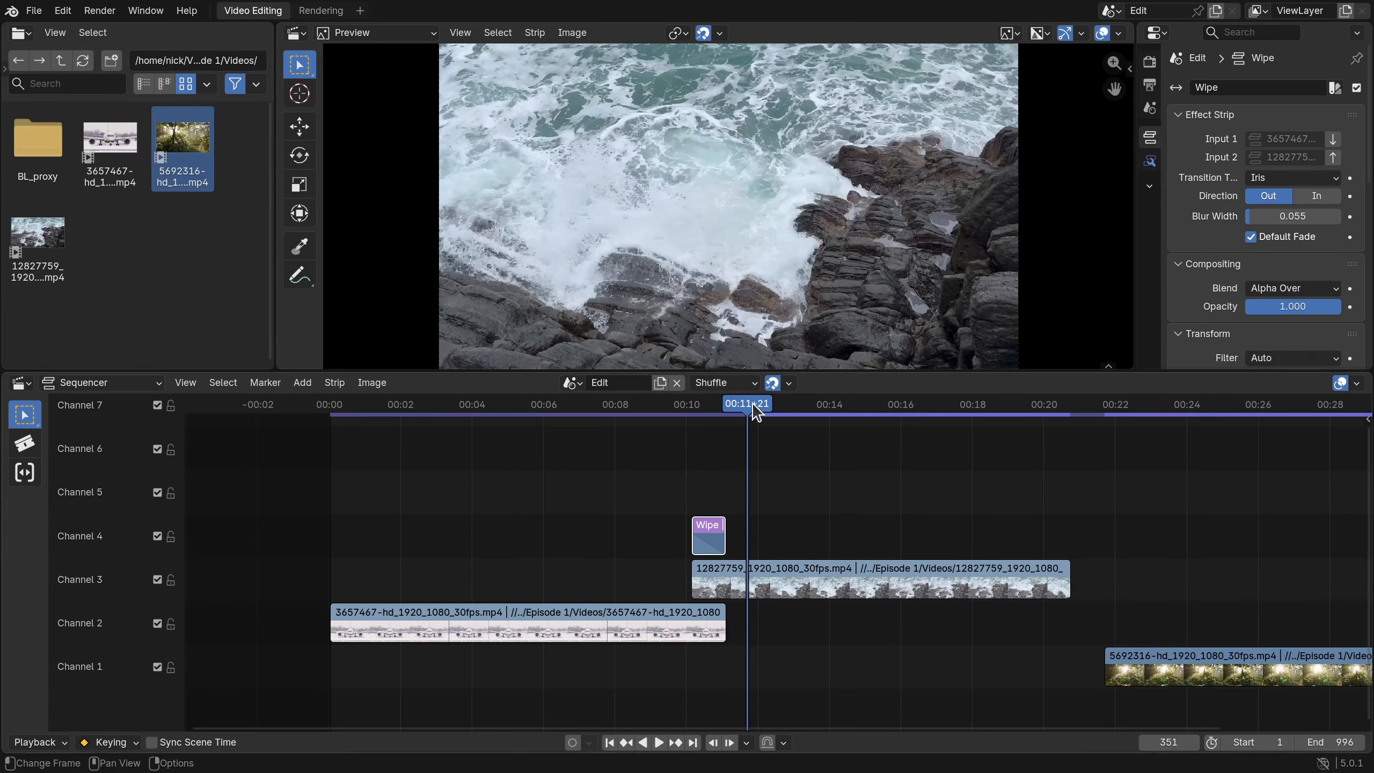
left_click(671, 406)
key("space")
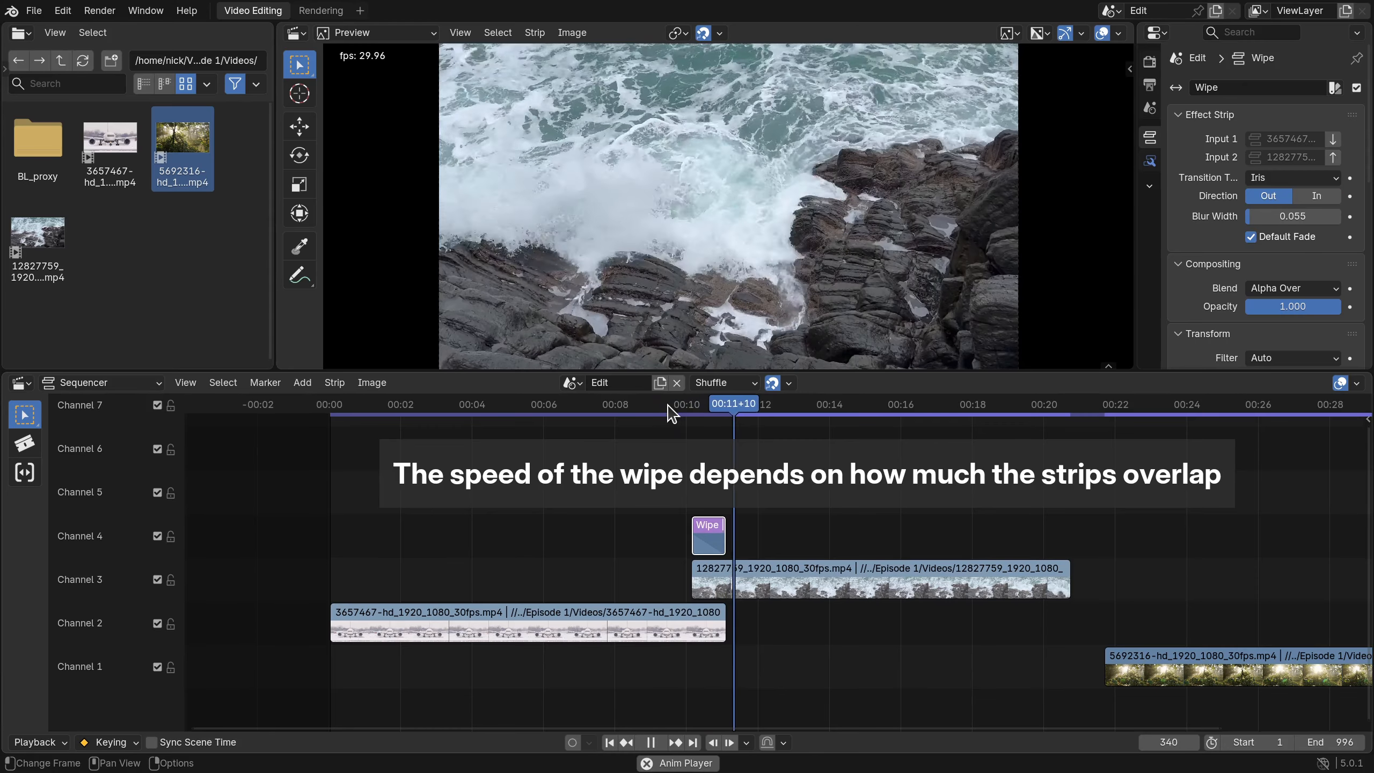
key("space")
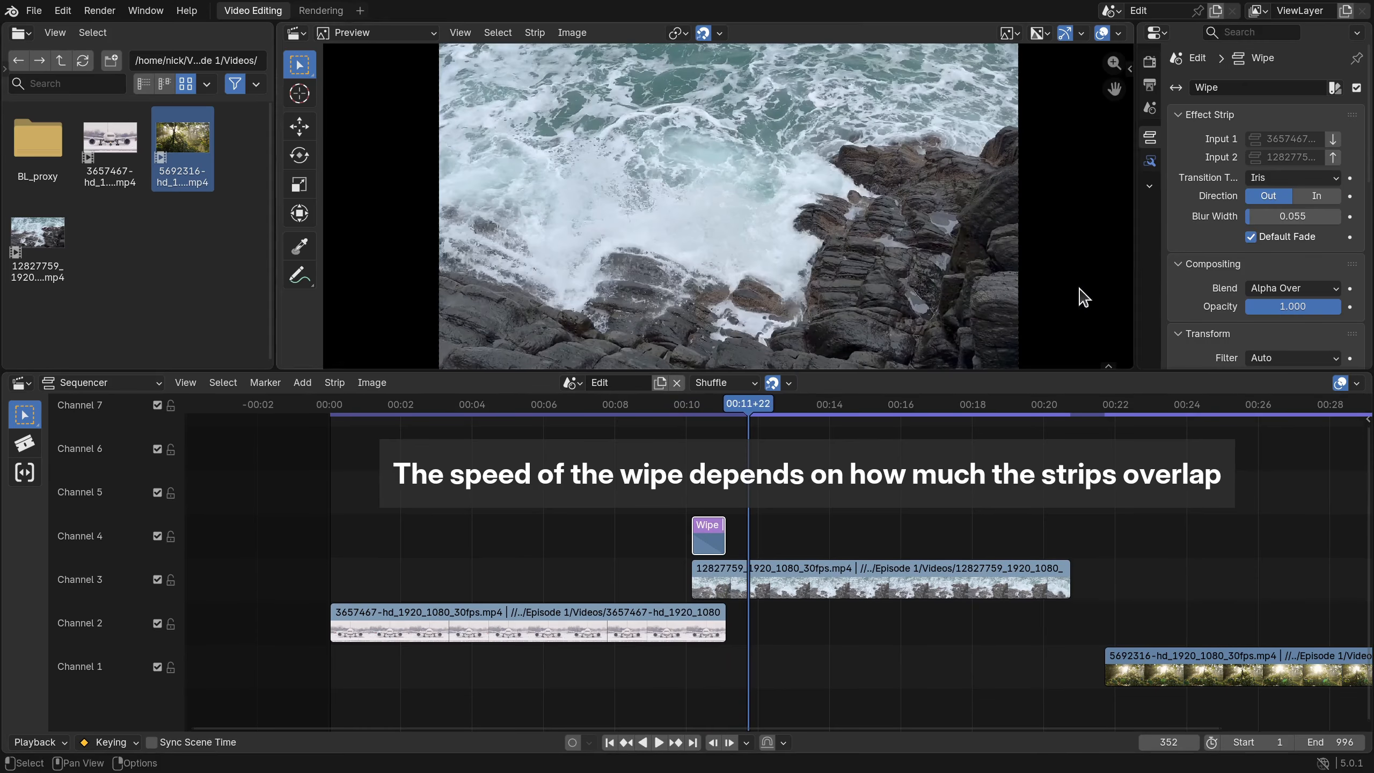
left_click(1288, 178)
left_click(1291, 253)
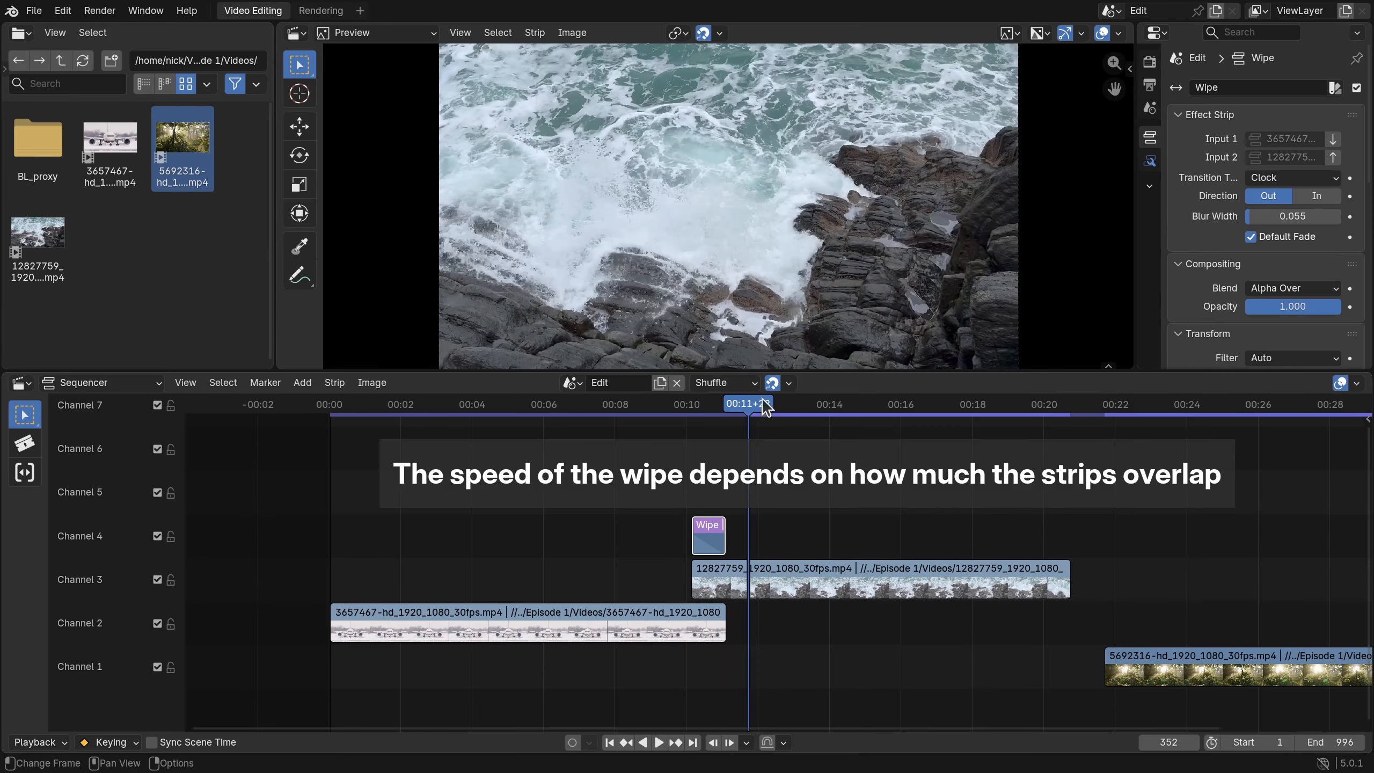
left_click(629, 407)
key("space")
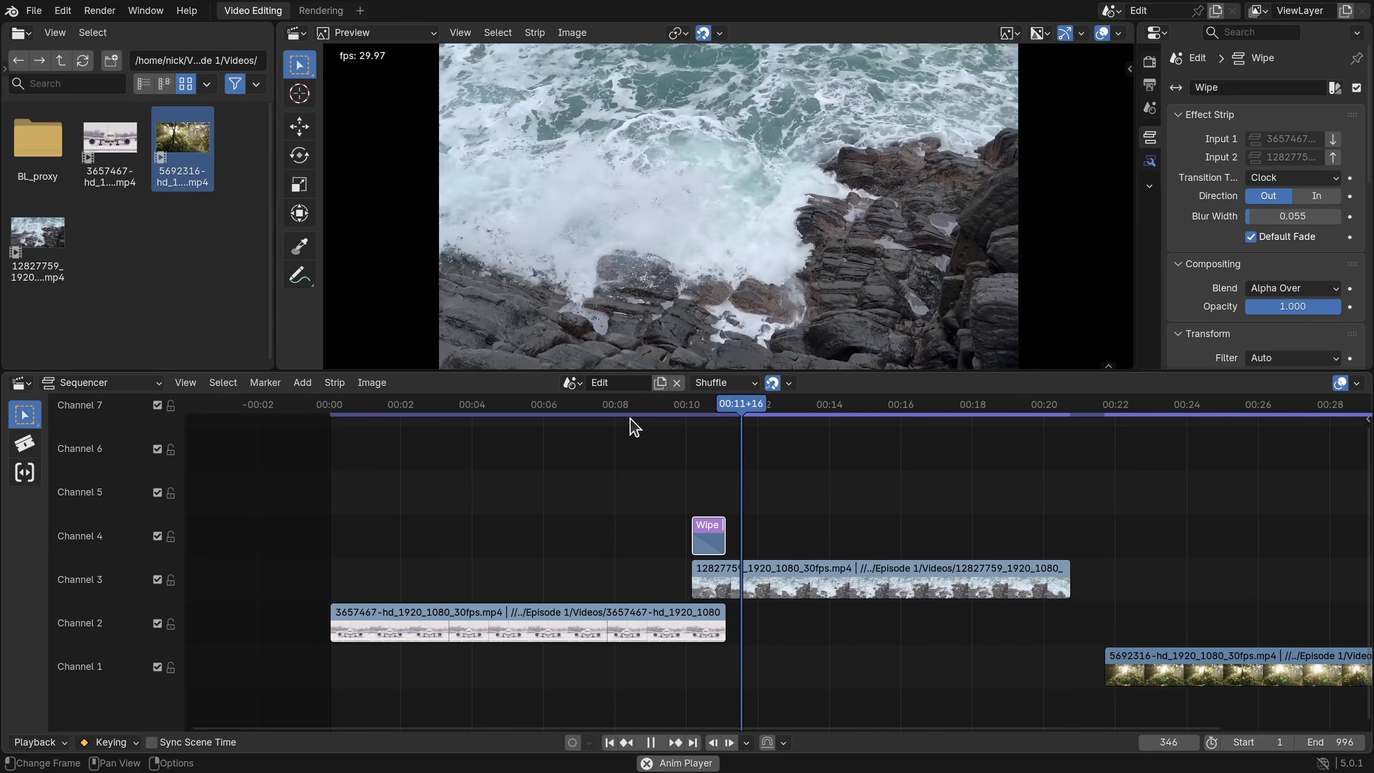
key("space")
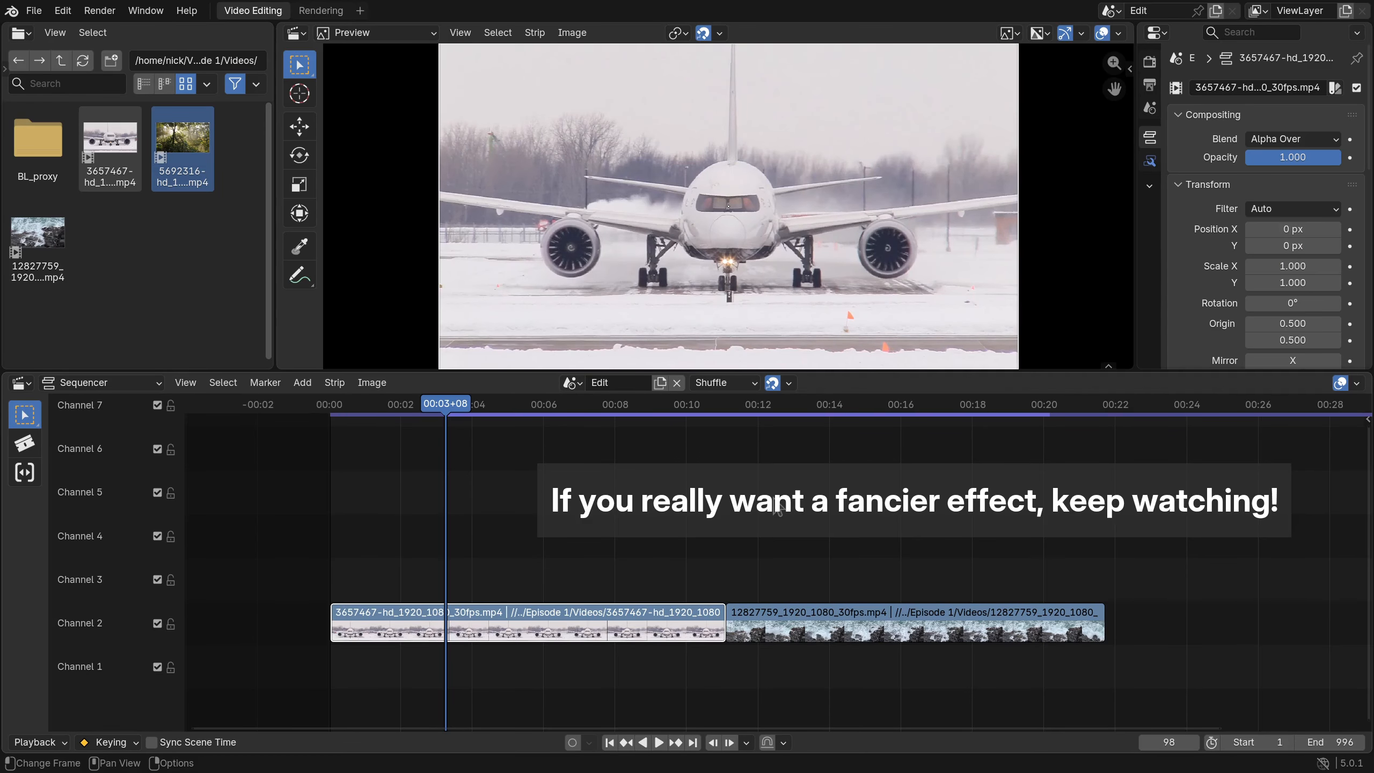
- Move the 12827759 clip to channel 1 overlapping the airplane clip, and keyframe the airplane's transform at frame 232
left_click(856, 630)
key("g")
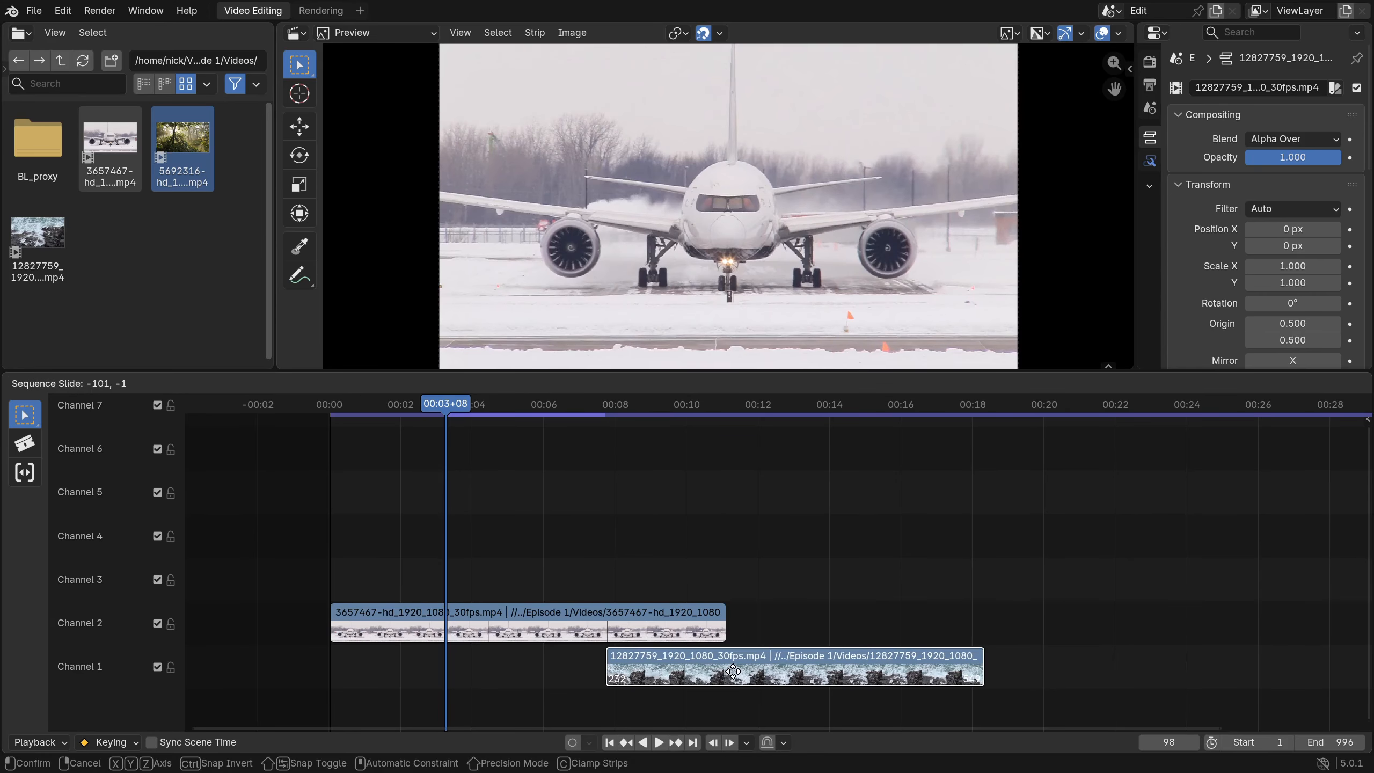
left_click(734, 671)
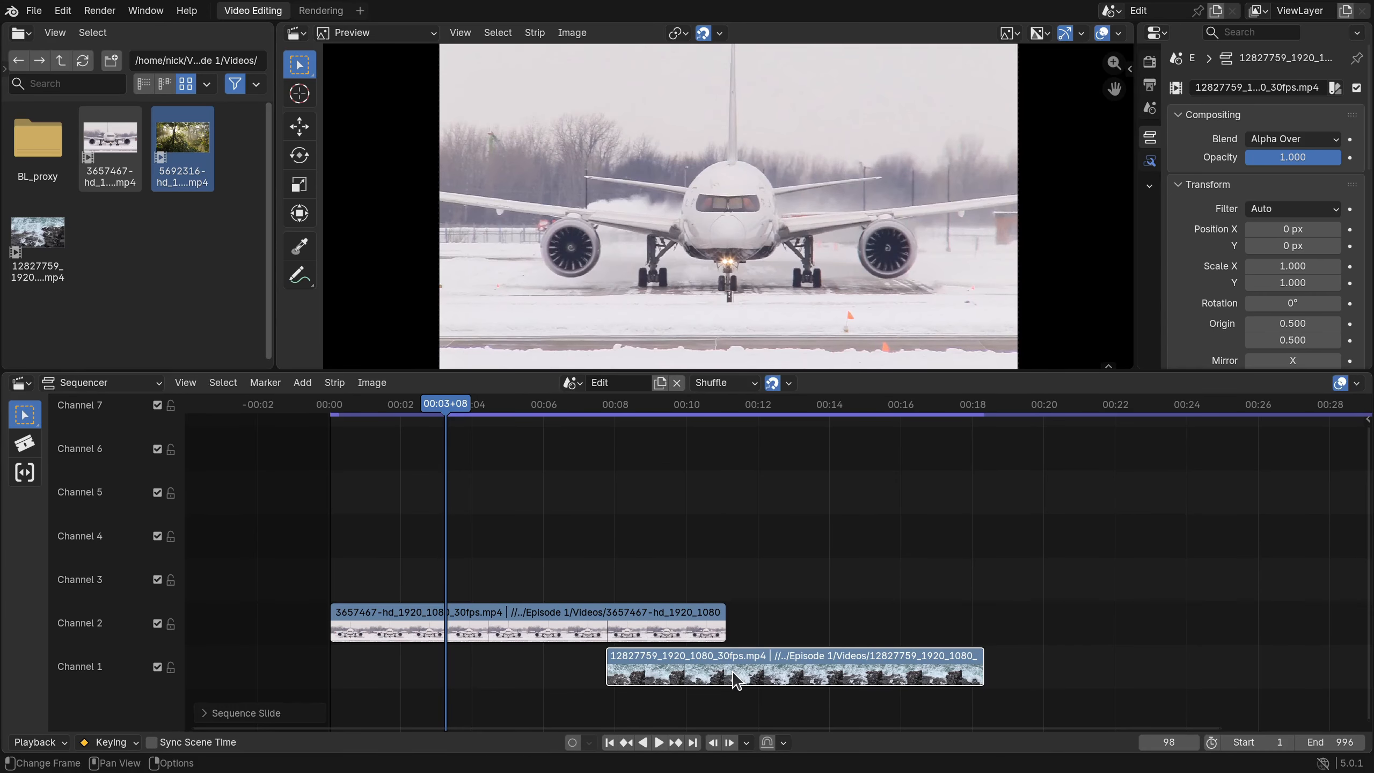
key("Page_Up")
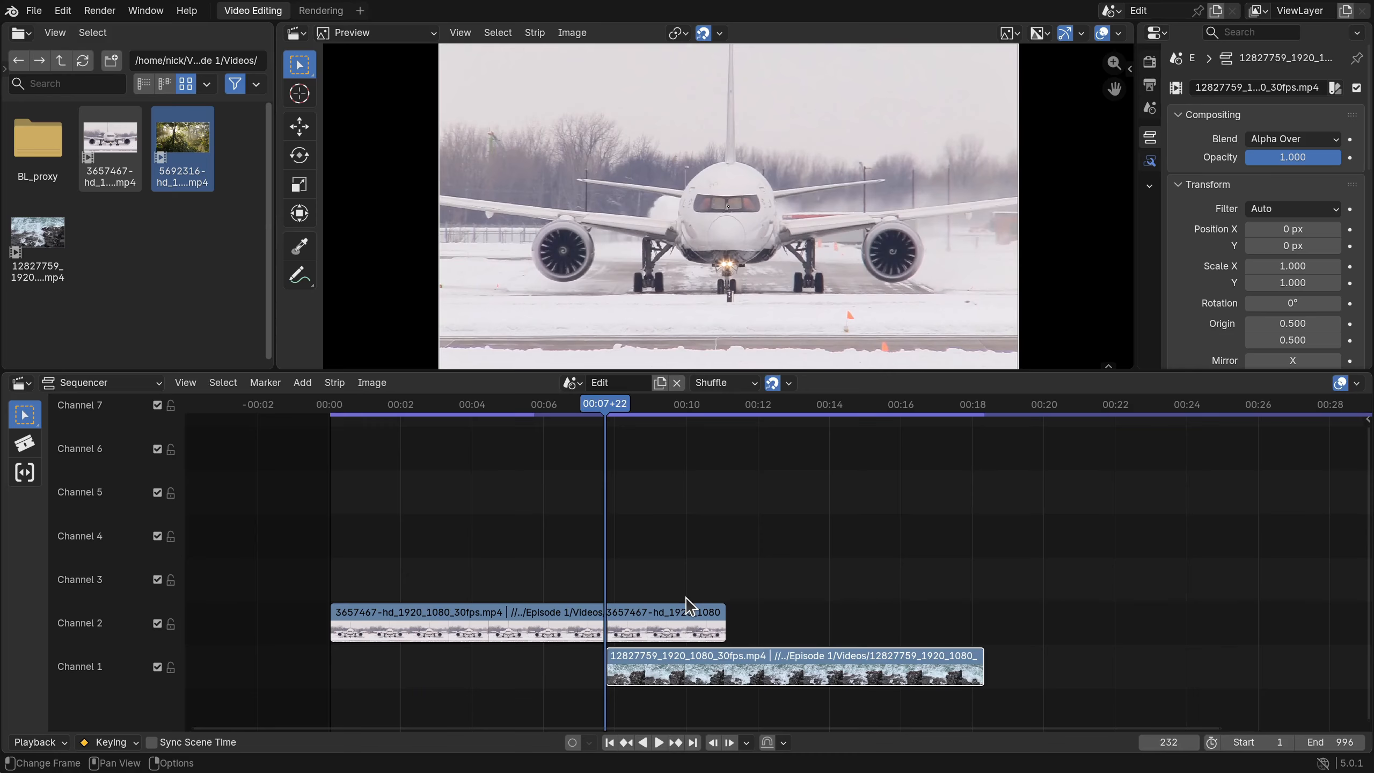
left_click(688, 608)
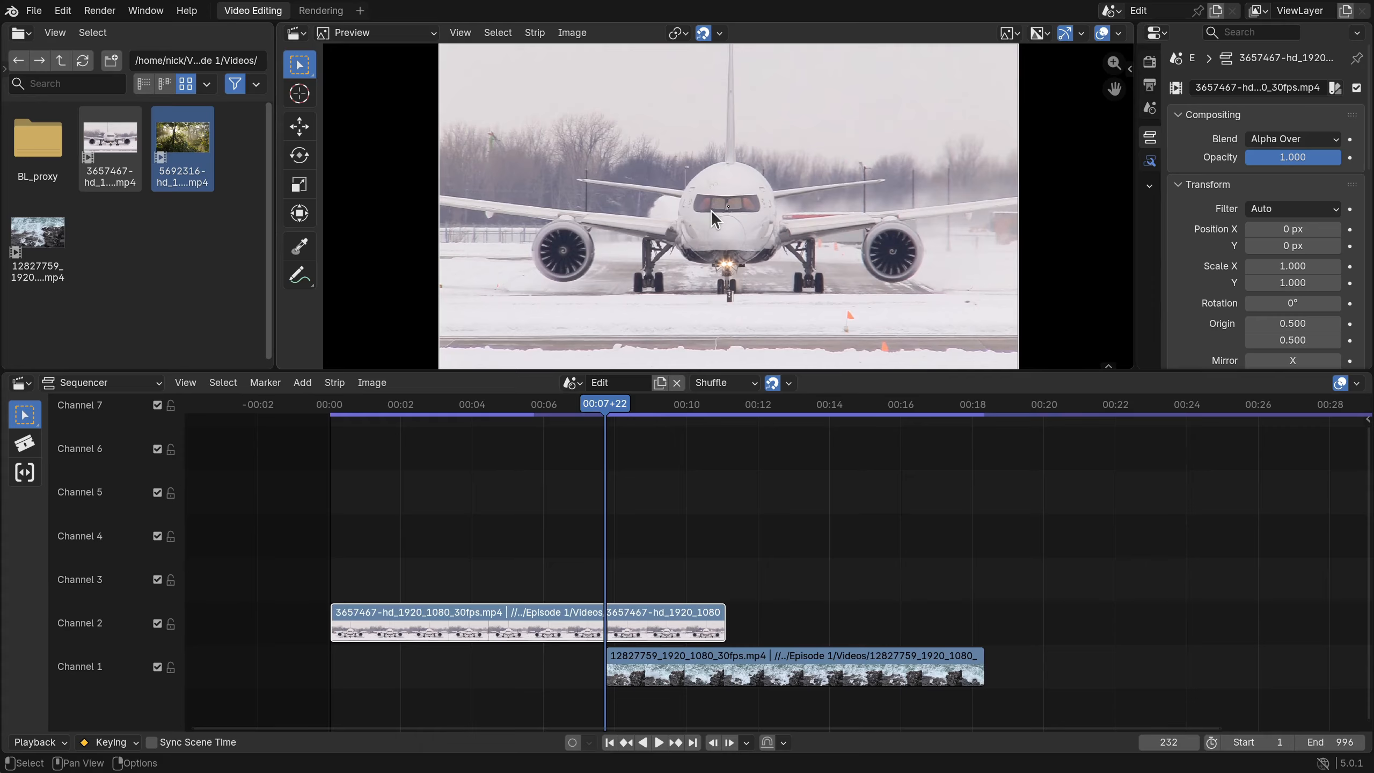
key("i")
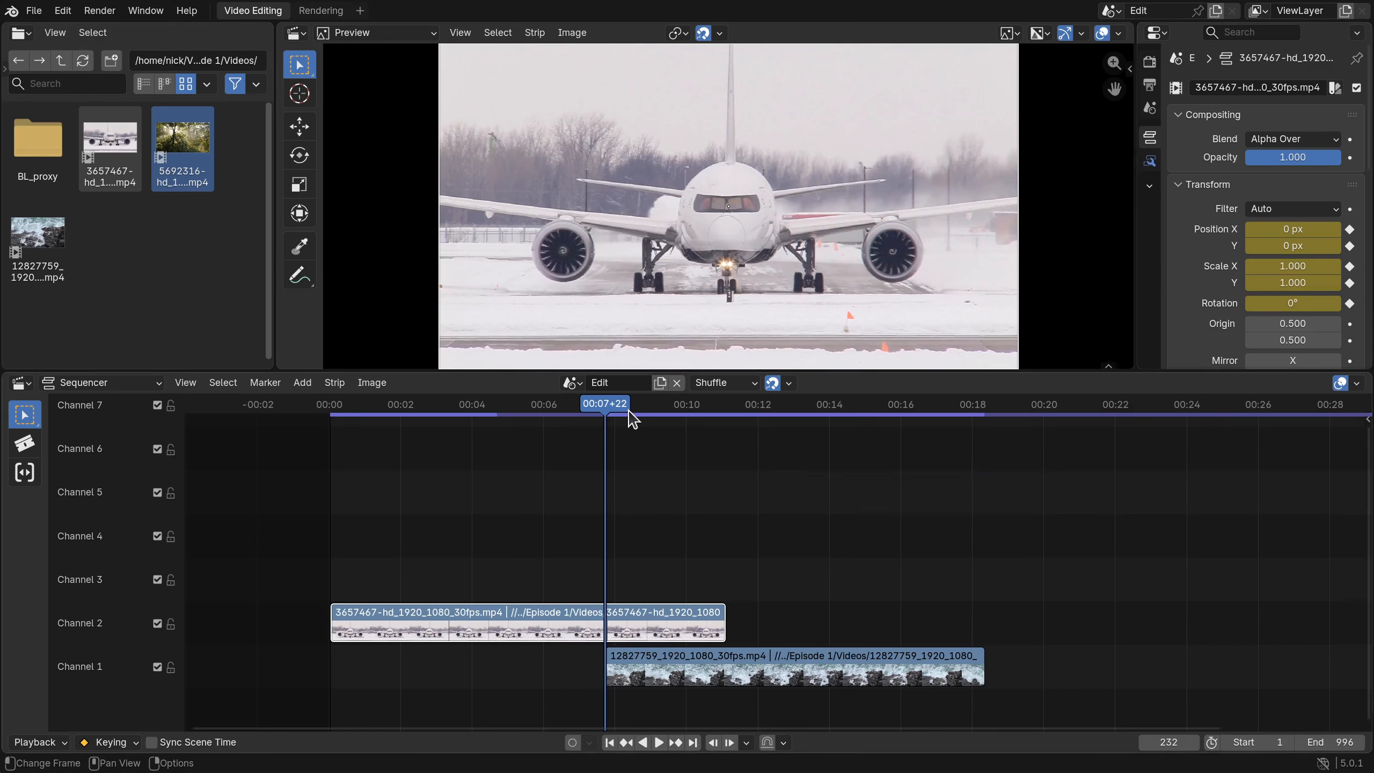
- At frame 332, move the airplane image off-frame to -1962, -1426 px and keyframe it
key("Page_Up")
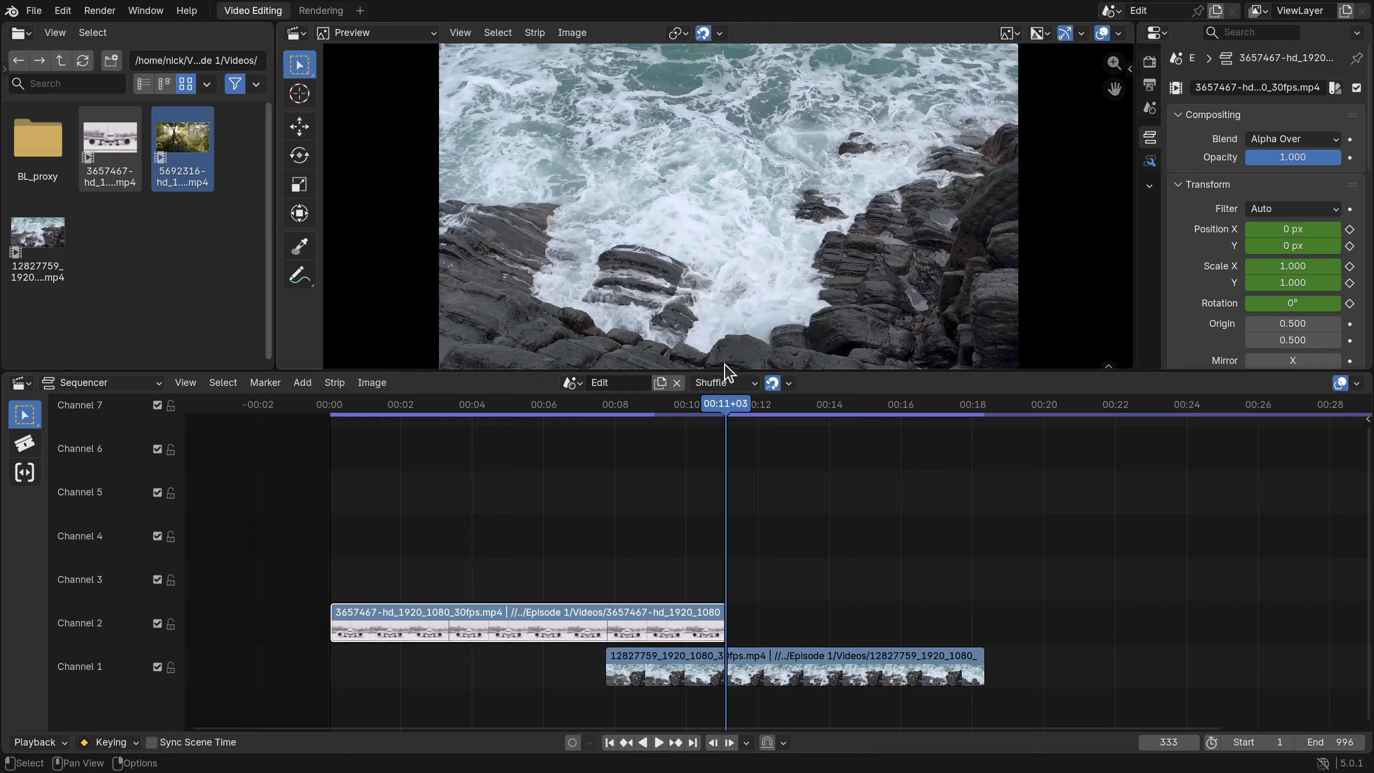
key("Left")
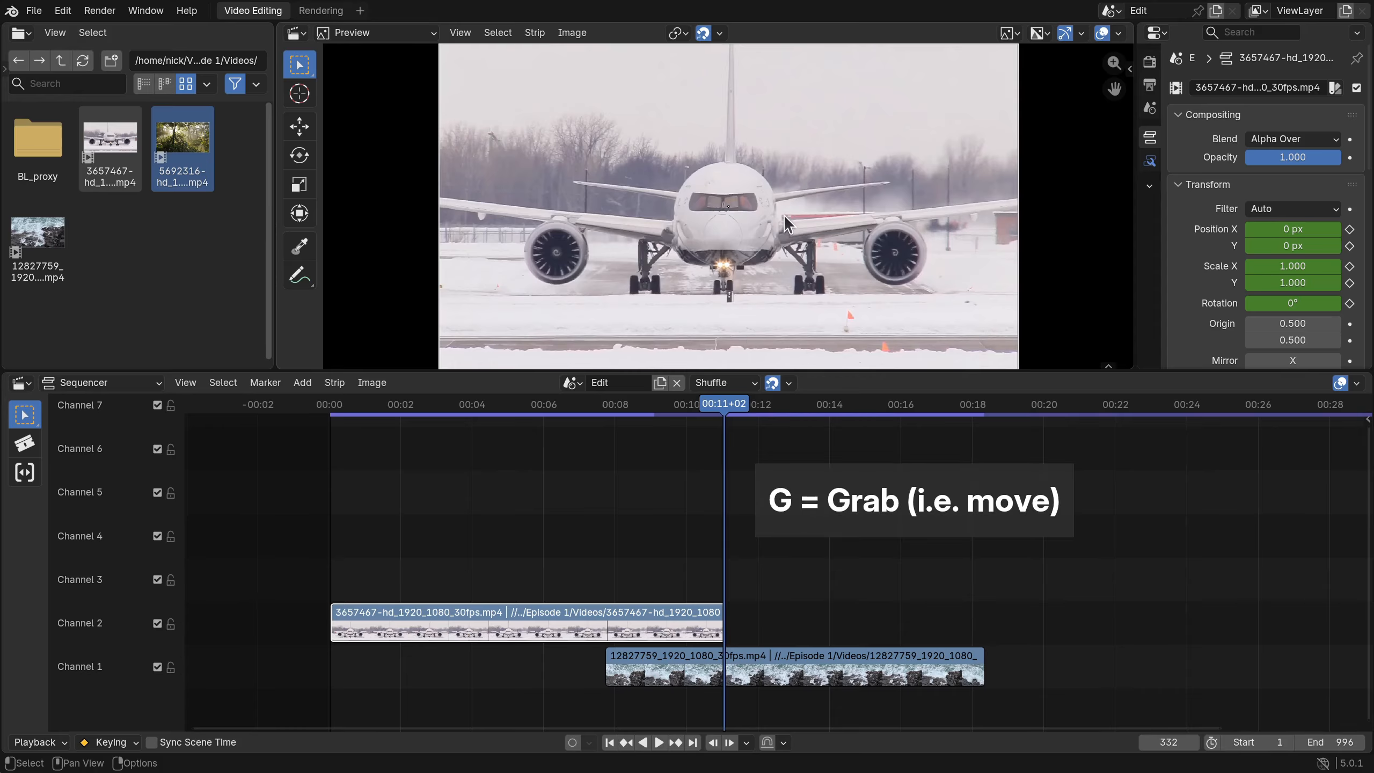
key("g")
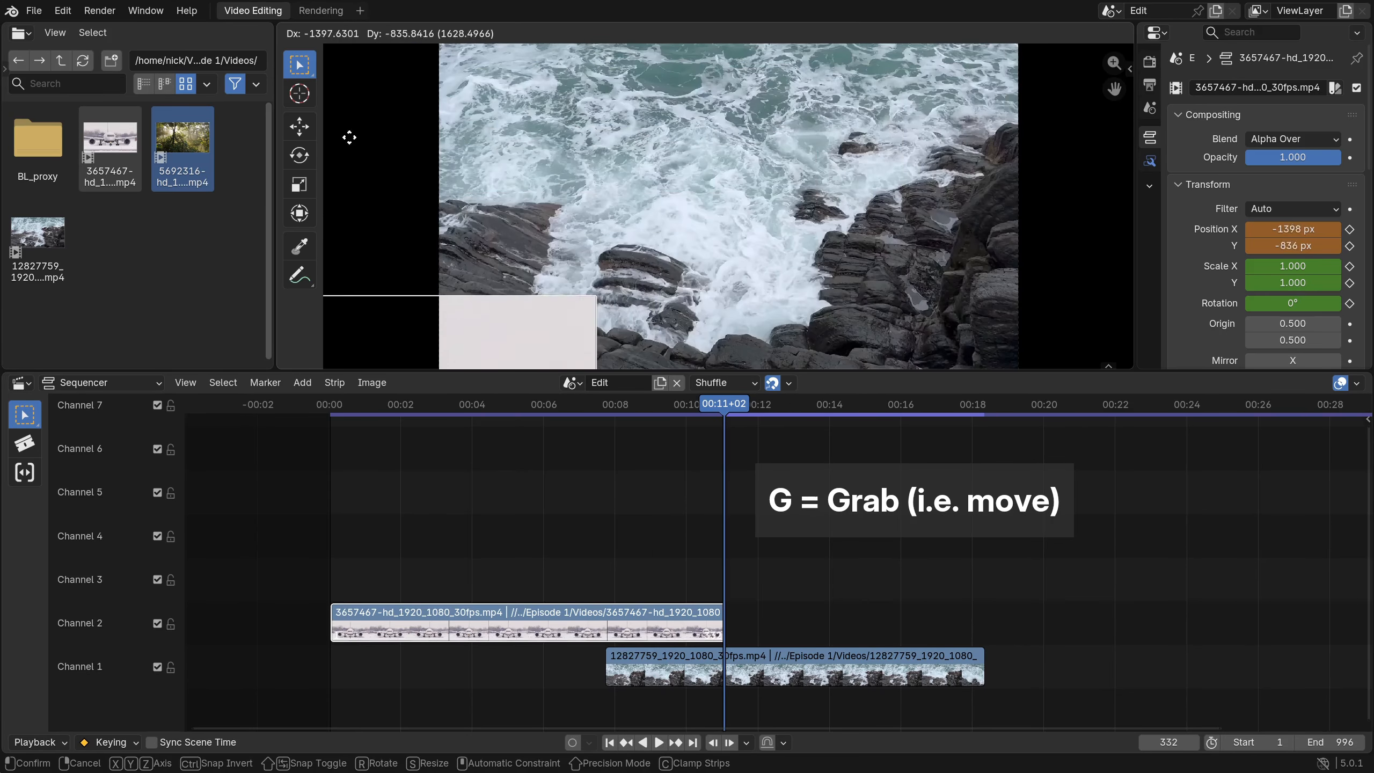
left_click(1028, 255)
scroll(1003, 212, "down", 2)
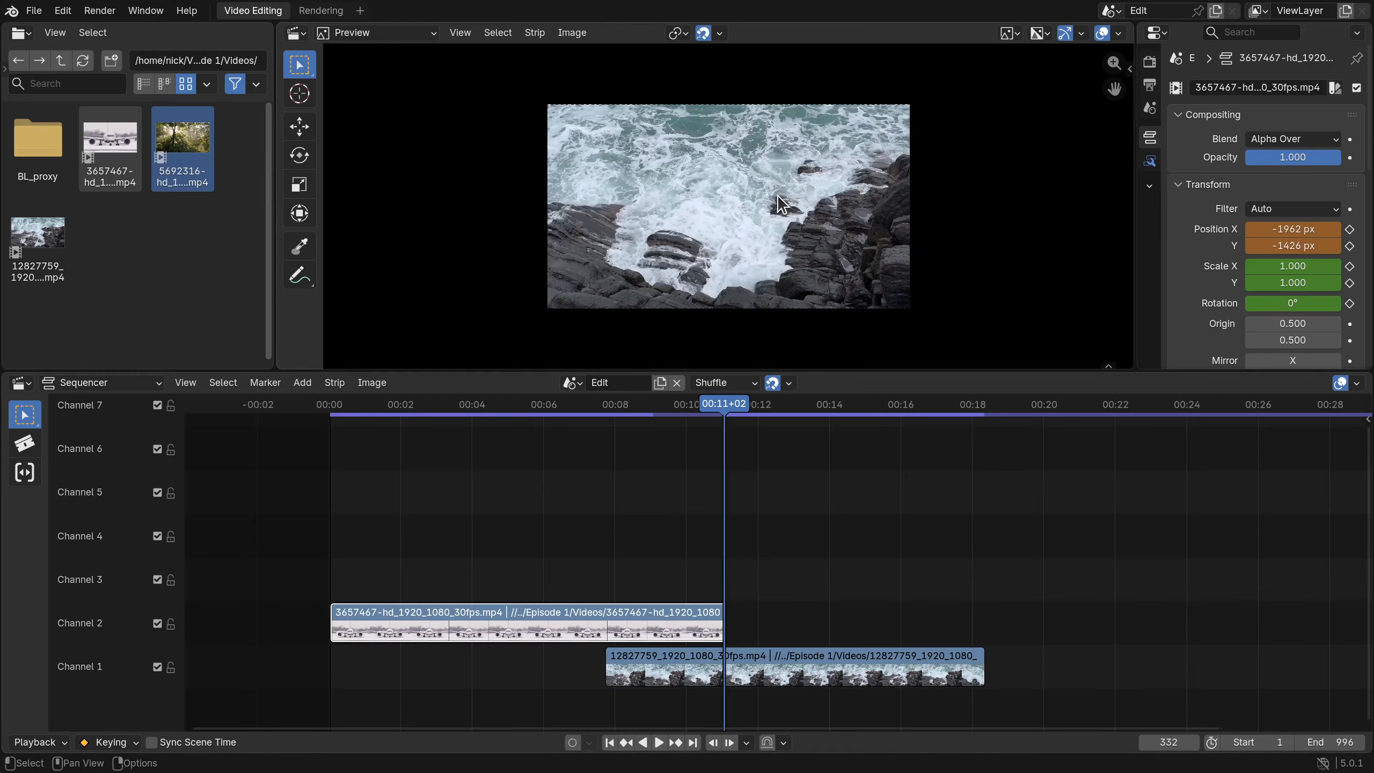
key("i")
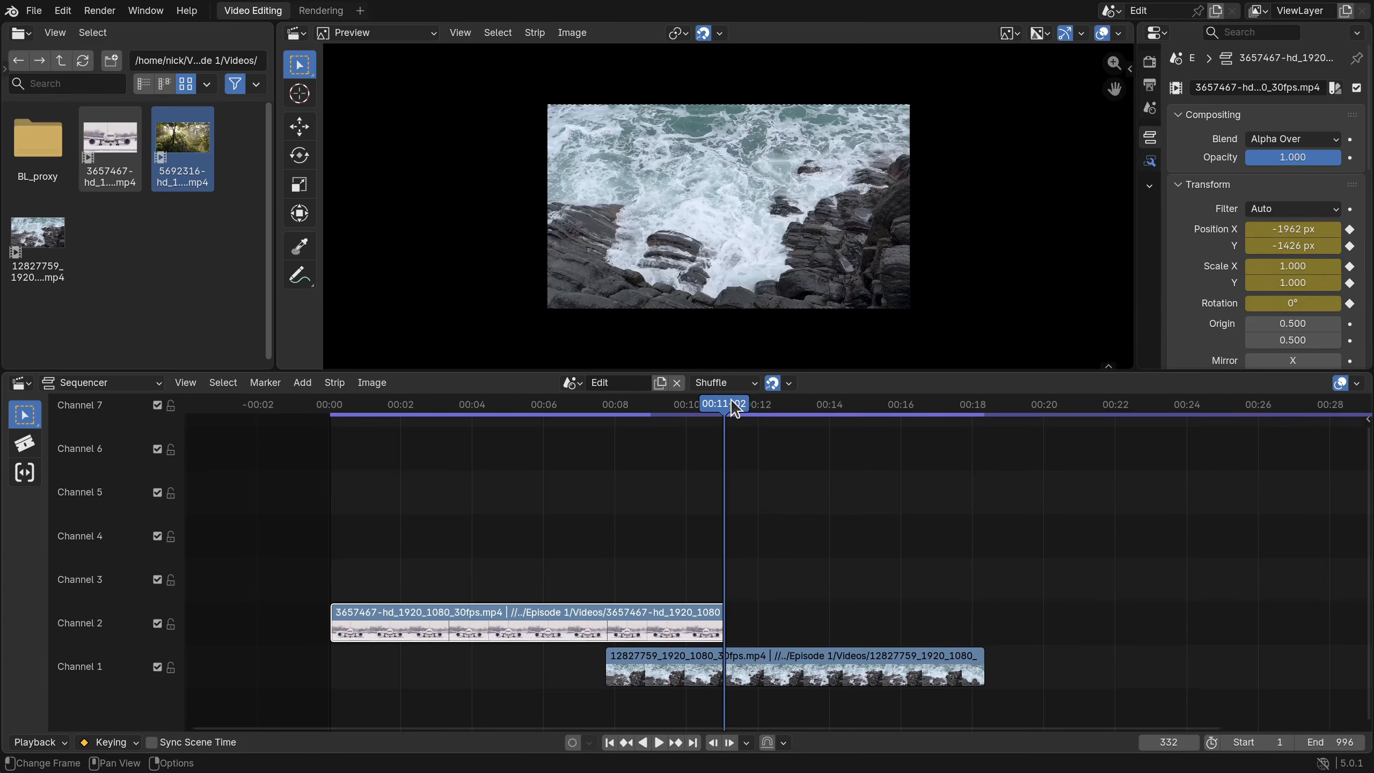
left_click_drag(730, 403, 555, 400)
scroll(583, 307, "up", 2)
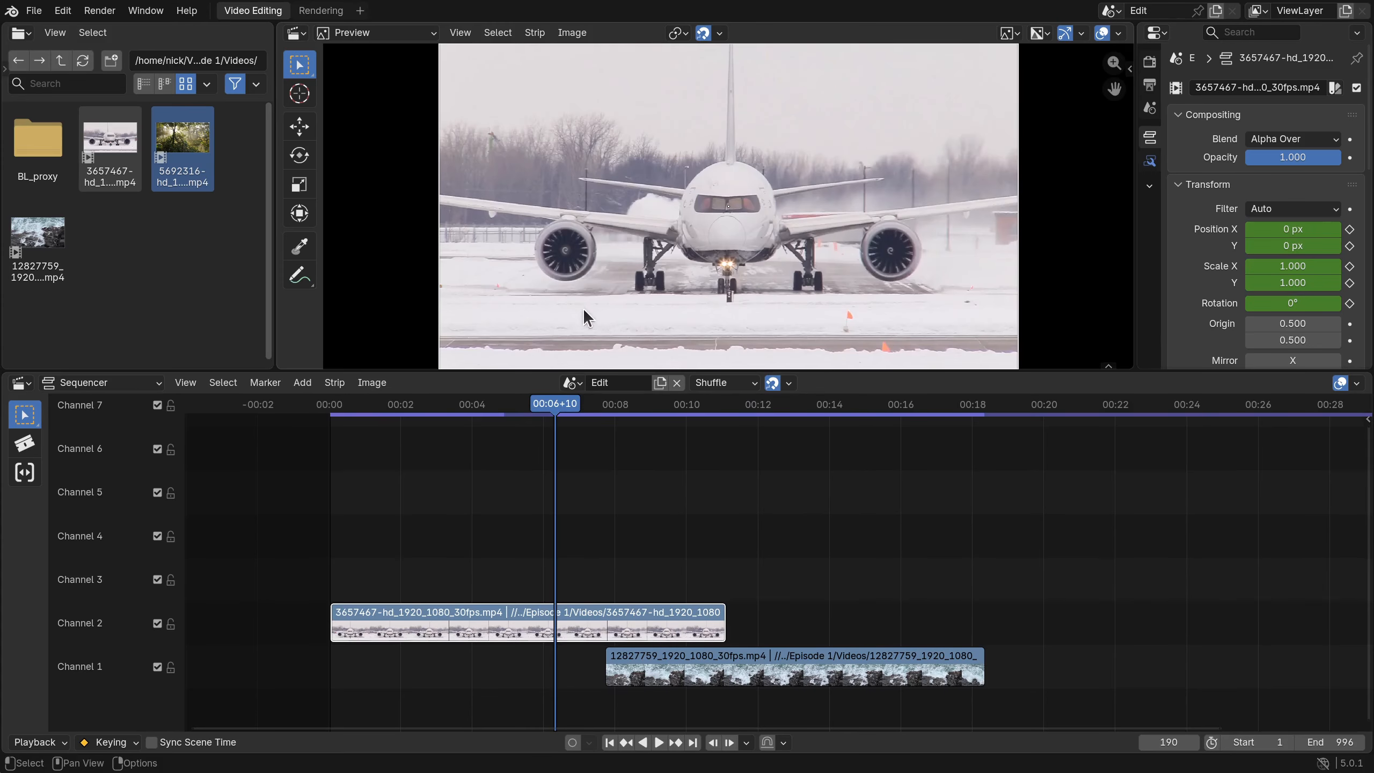
key("space")
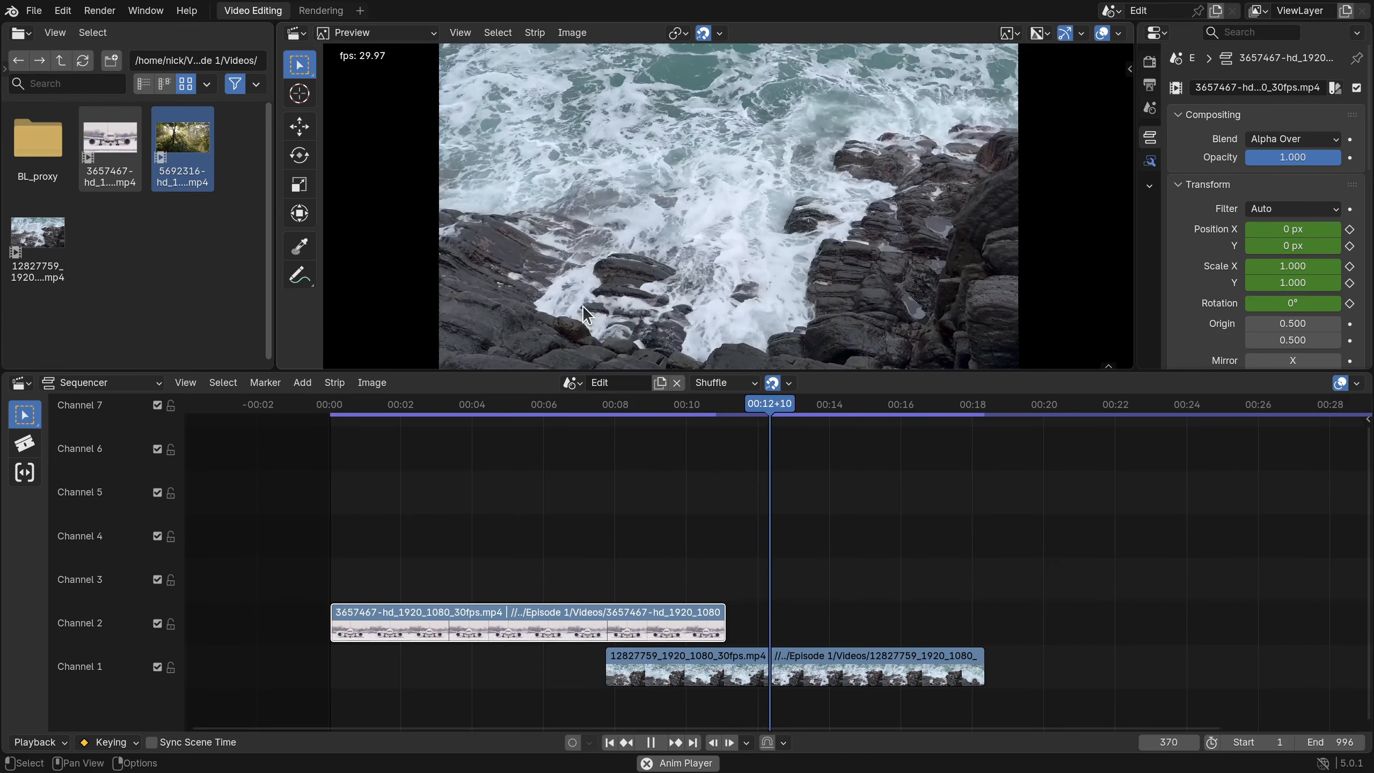
key("space")
left_click(788, 408)
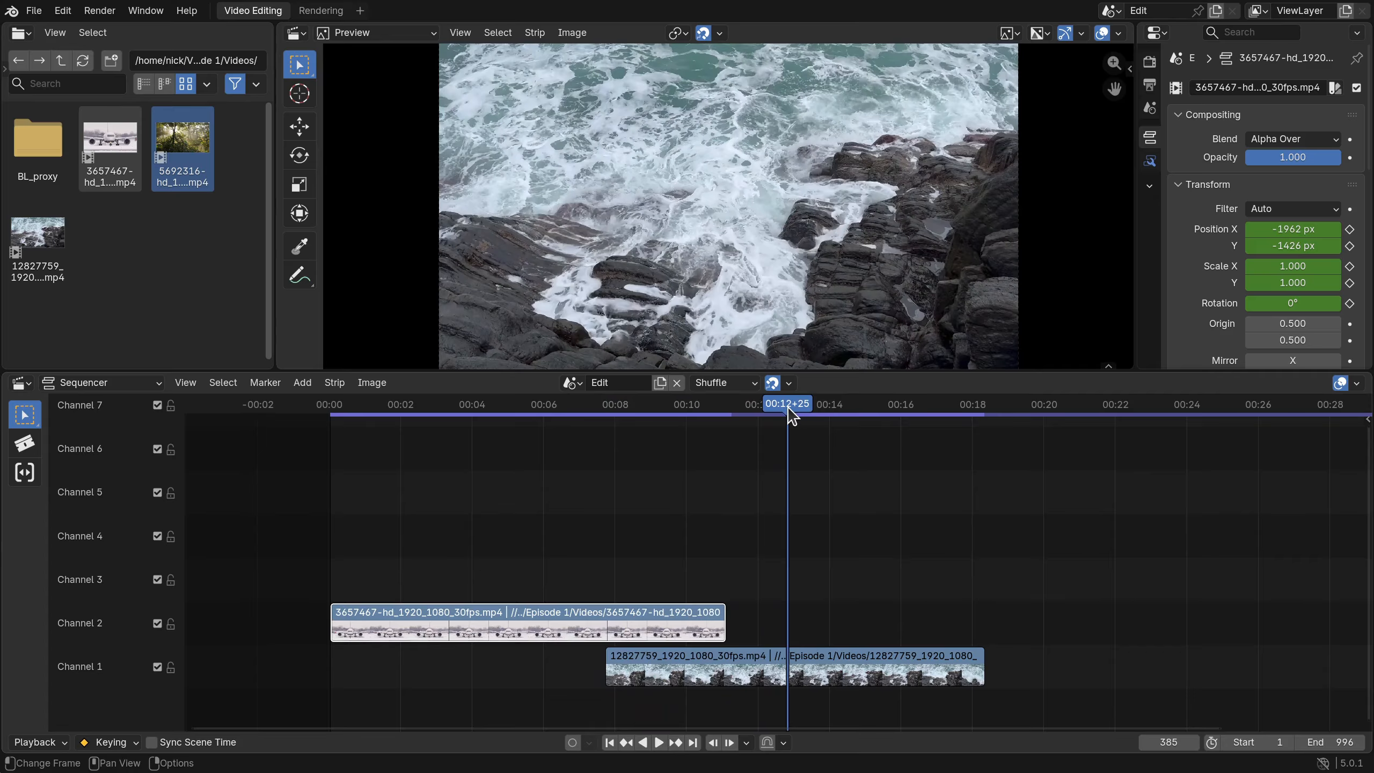
key("Down")
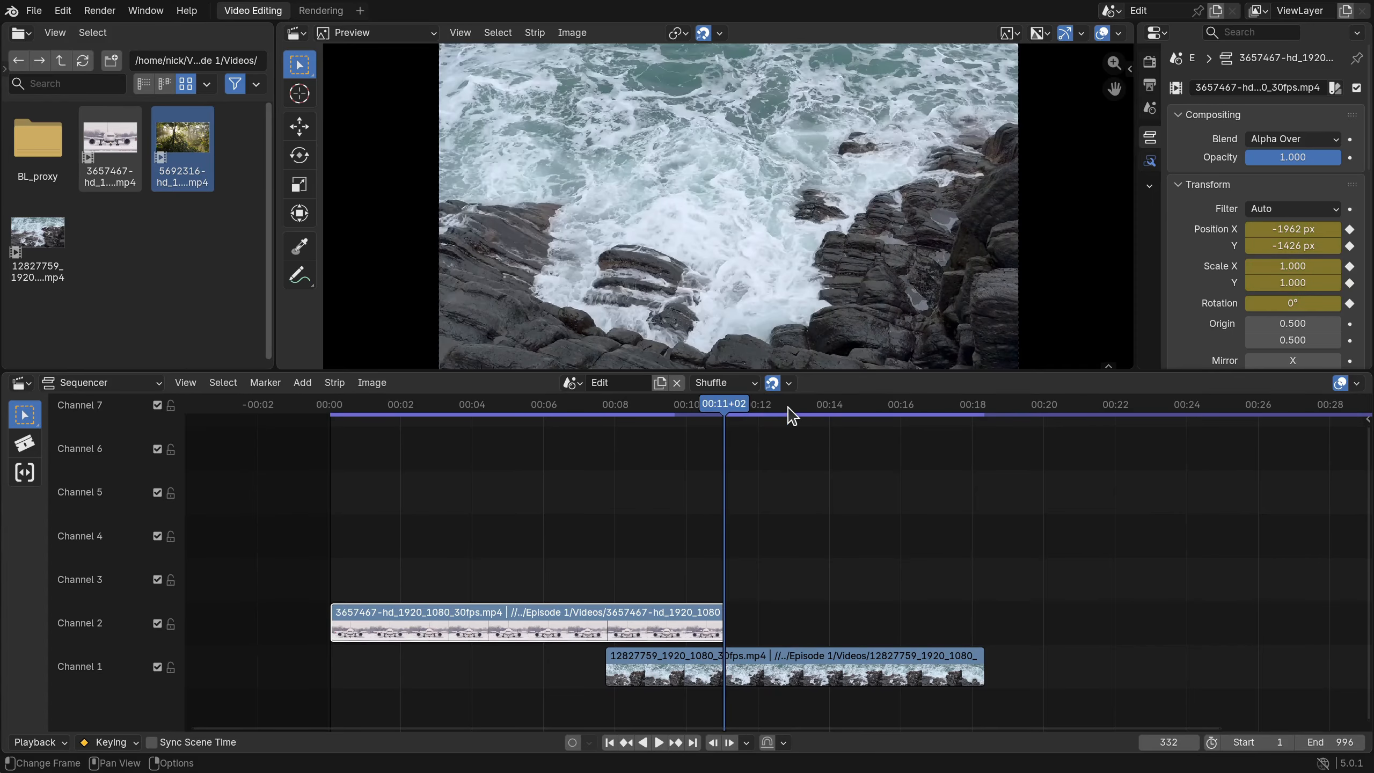
- Set the airplane clip's rotation to -90 and keyframe it at frame 332
left_click(1287, 304)
type("-90")
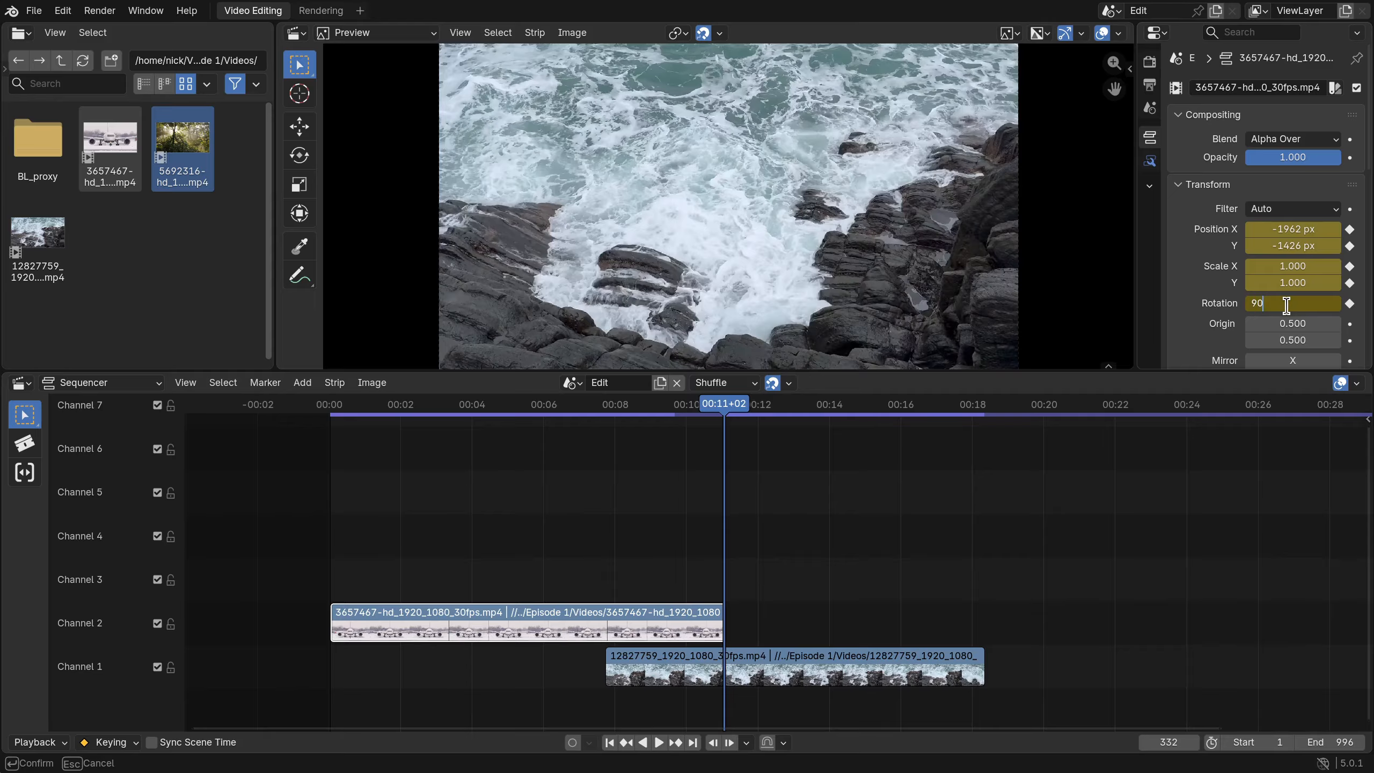
key("Return")
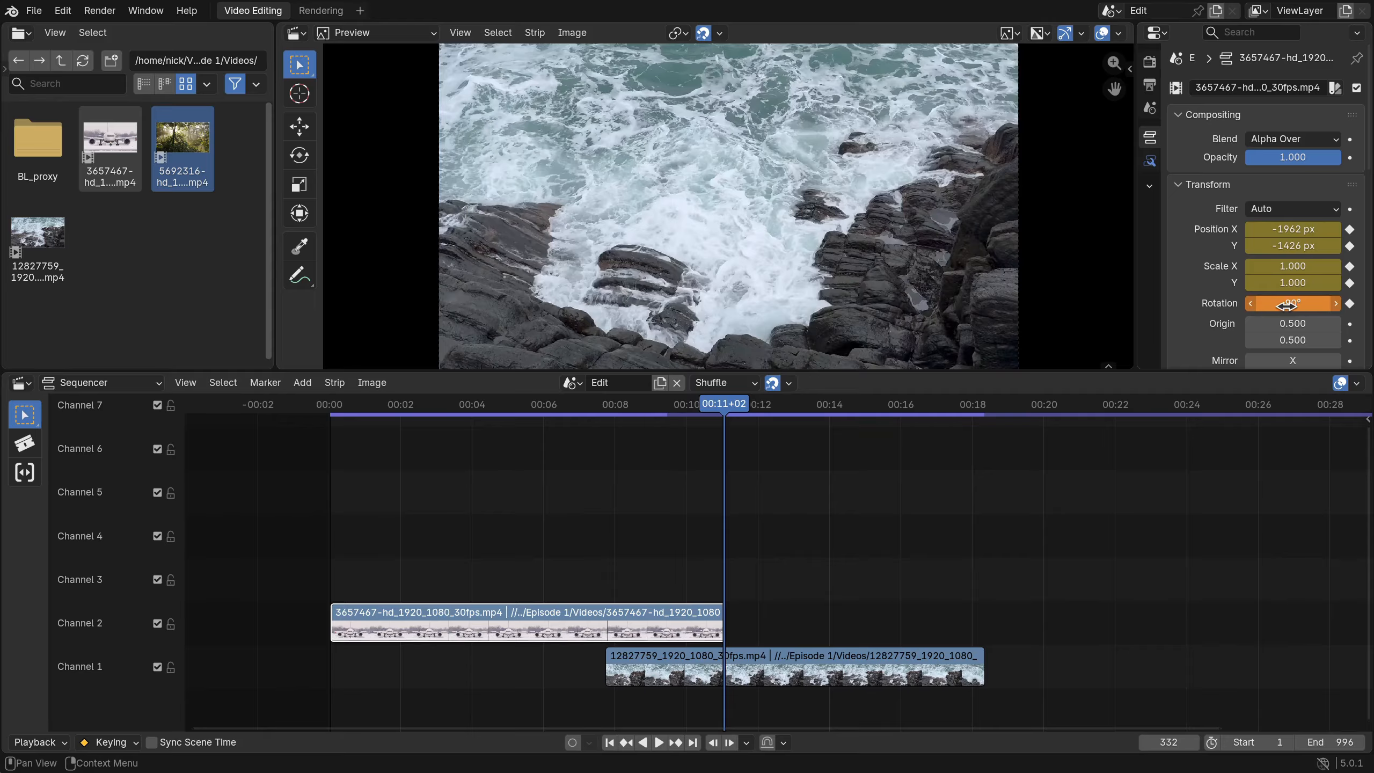
left_click(1350, 304)
left_click(1349, 304)
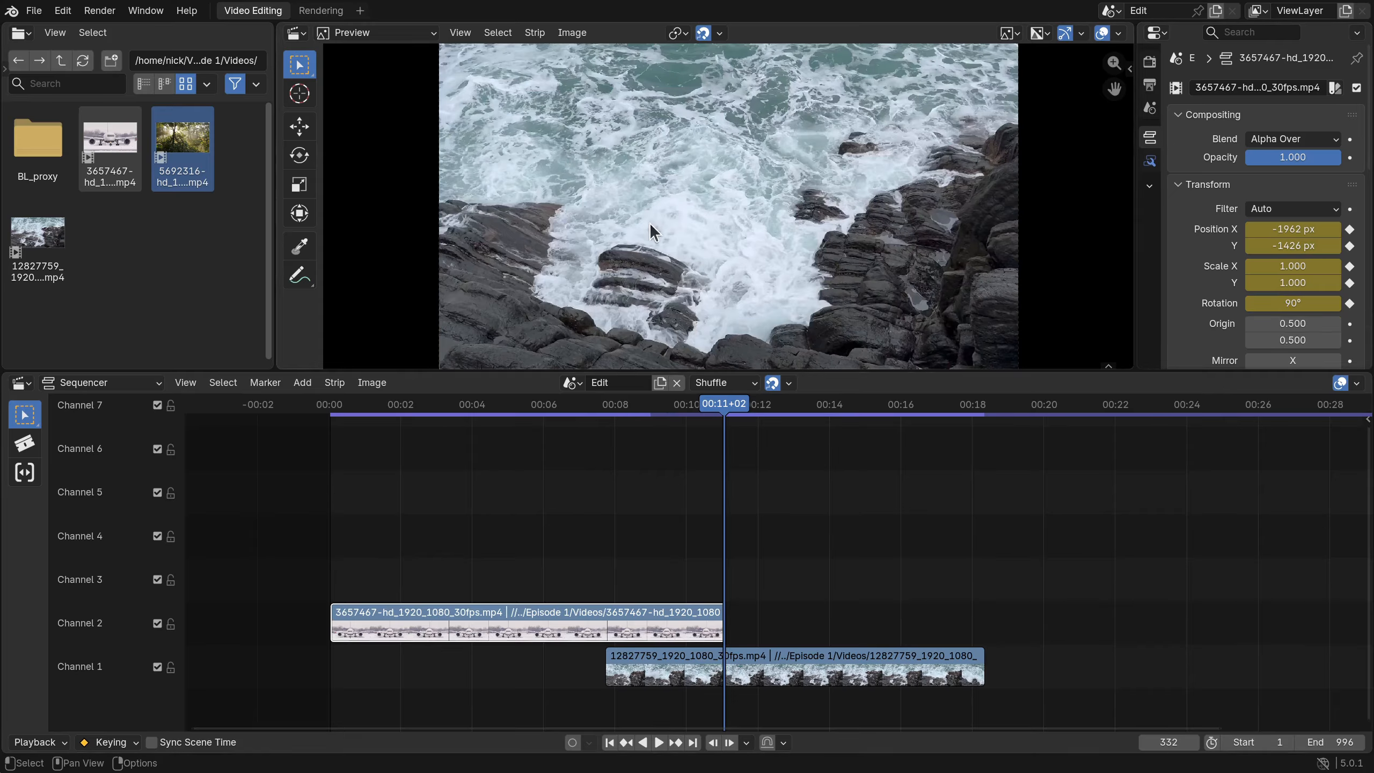
- Play the fly-out from before the transition to watch the clip spin off-frame
left_click_drag(712, 404, 577, 404)
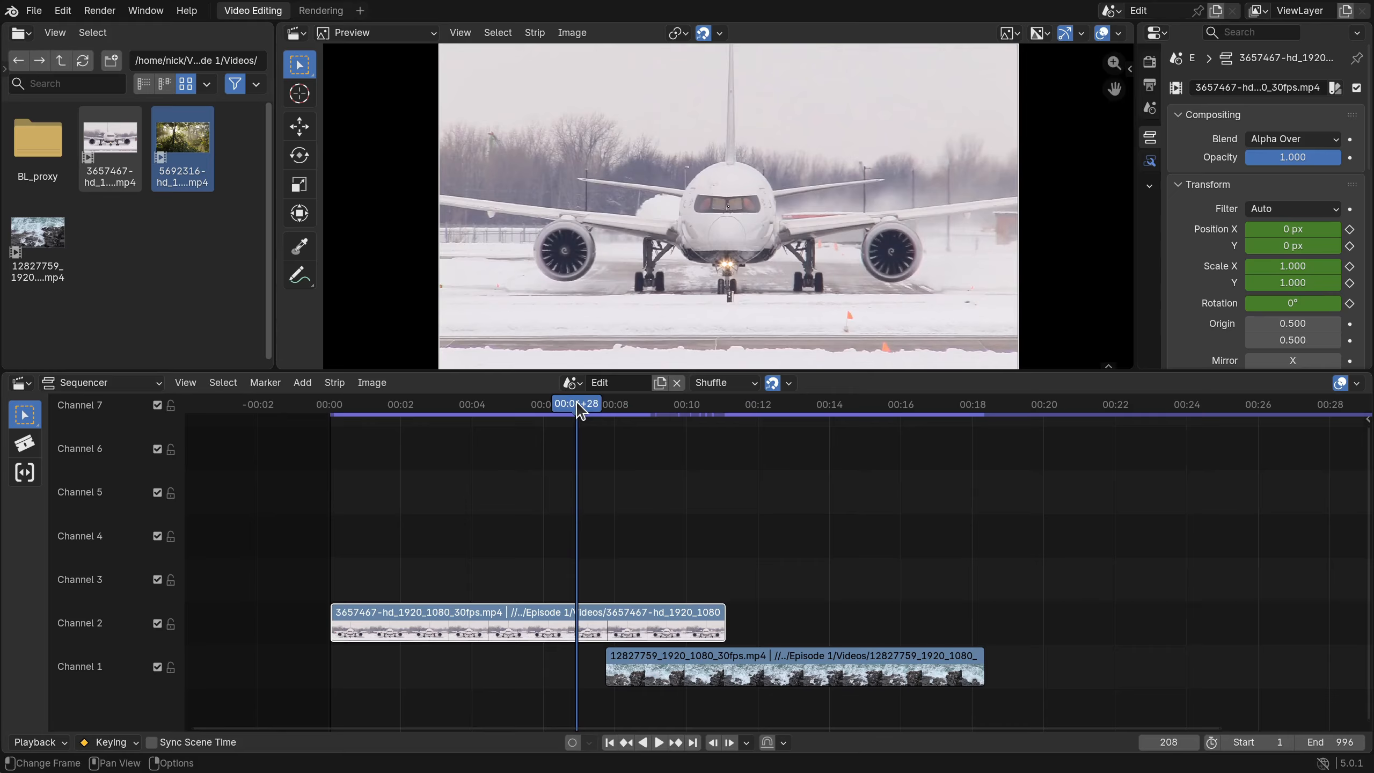
key("space")
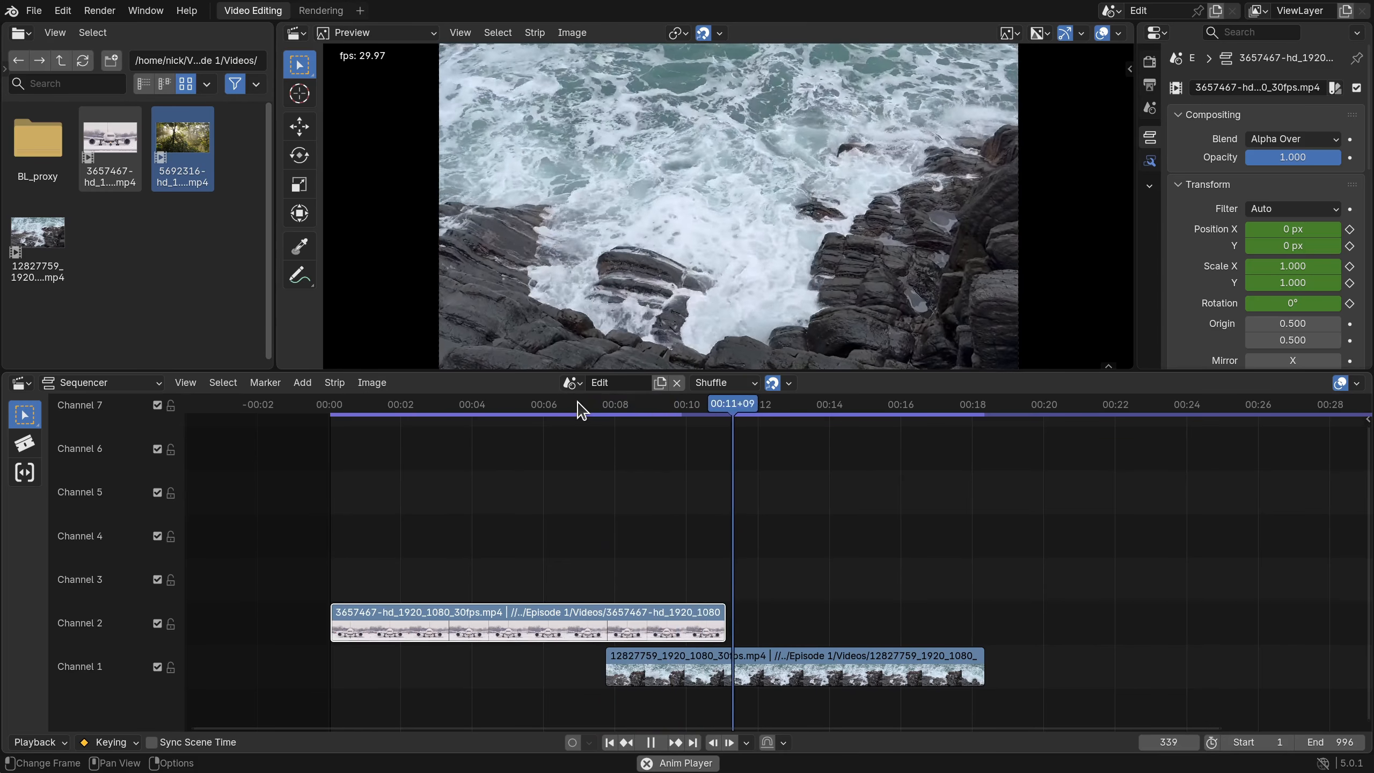
key("space")
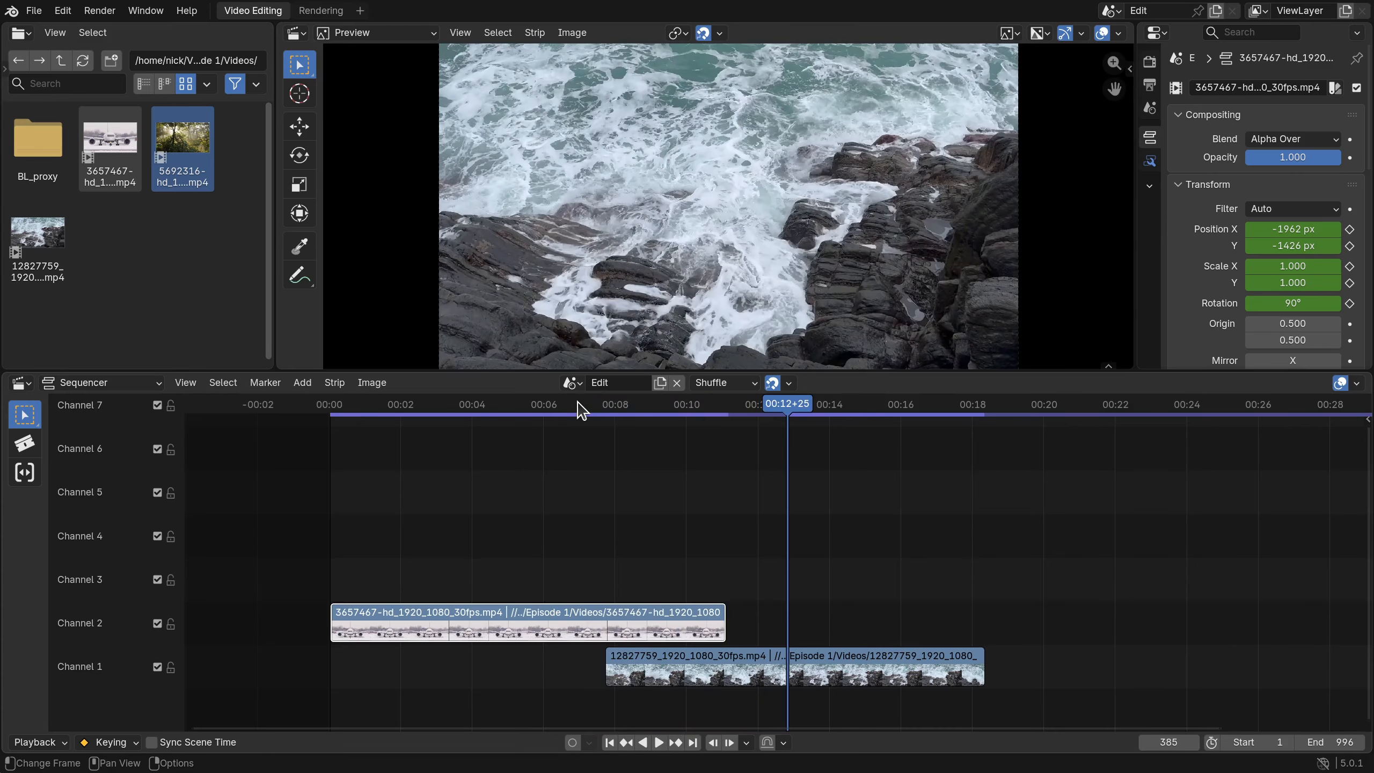